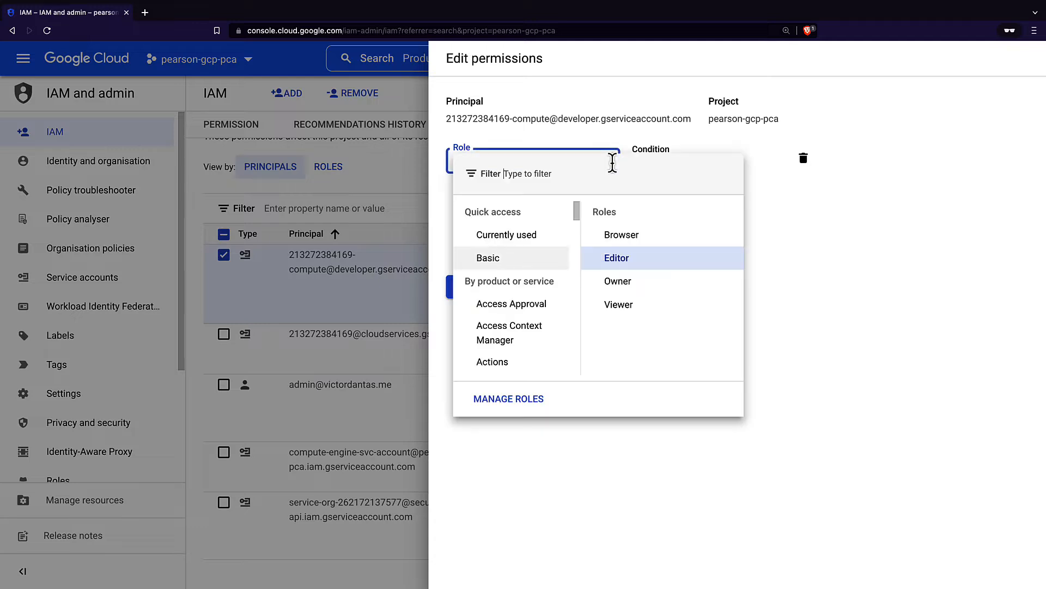
Step: Assign the Compute Engine default service account the Viewer and Storage Object Admin roles in place of Editor, and save the permissions
{"action": "left_click", "coordinate": [637, 305]}
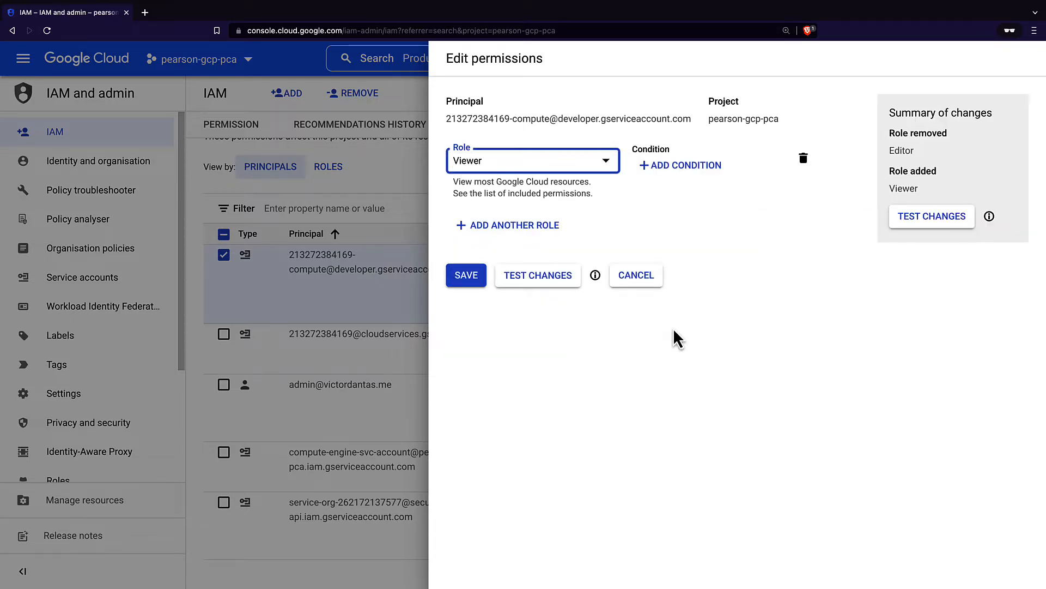
{"action": "left_click", "coordinate": [467, 226]}
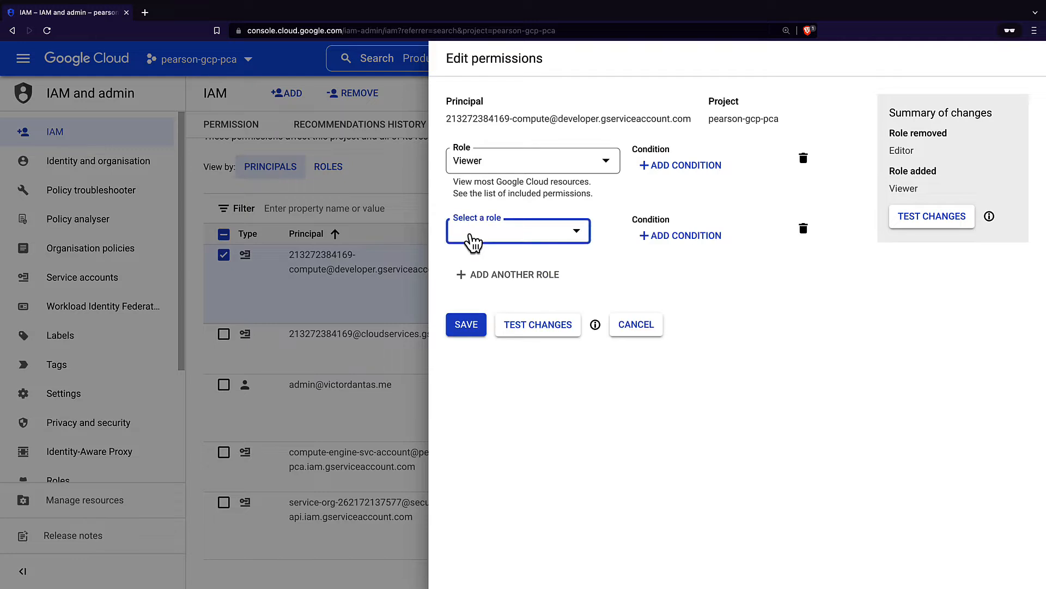
{"action": "left_click", "coordinate": [472, 240]}
{"action": "type", "text": "storage object"}
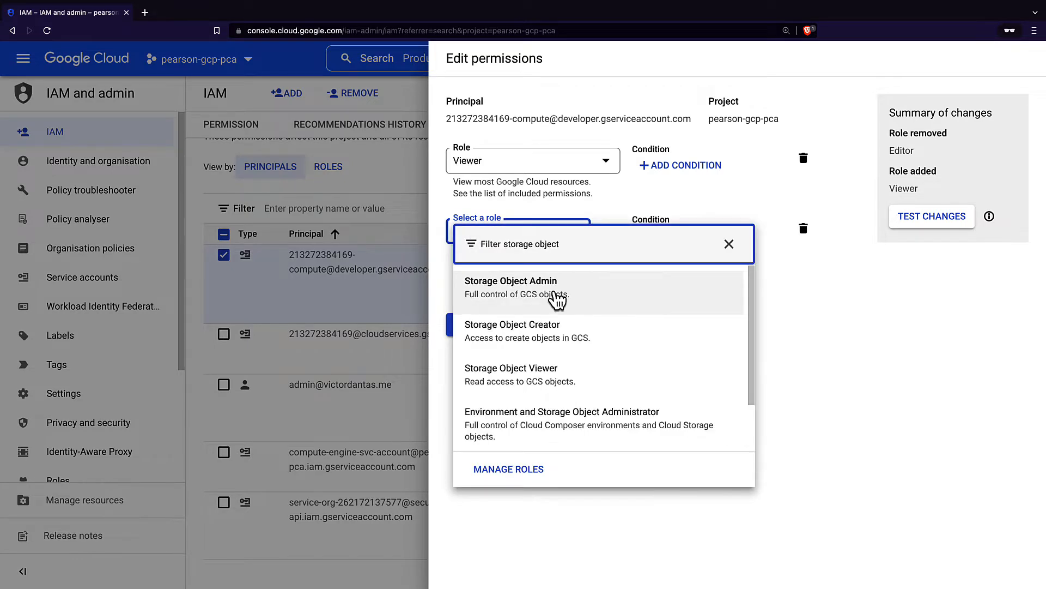
{"action": "left_click", "coordinate": [555, 298]}
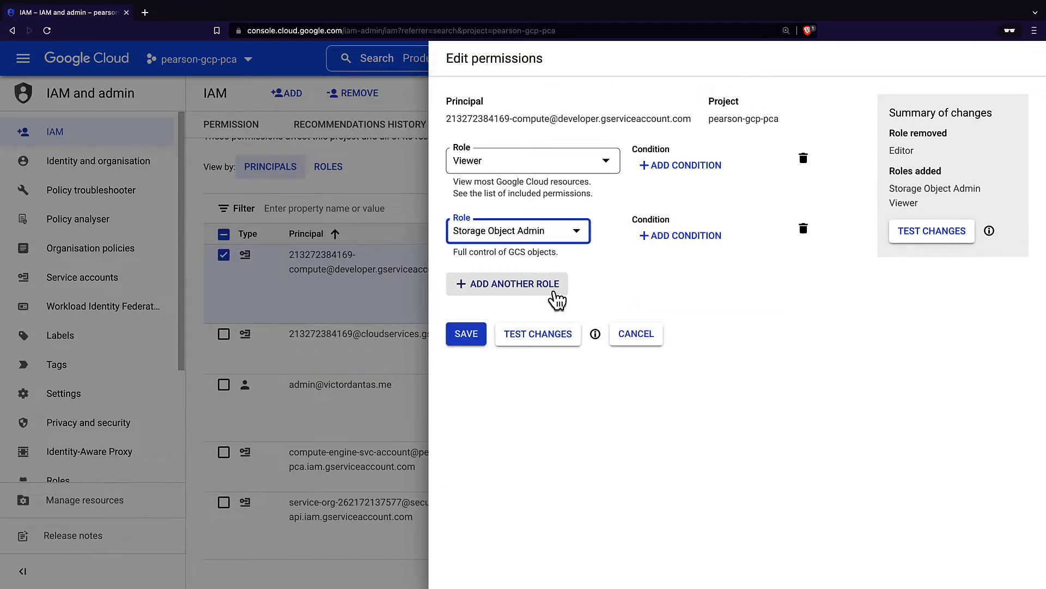
{"action": "left_click", "coordinate": [477, 337]}
Step: Open backend-instance-1 in Compute Engine and examine the Cloud API access scopes of its service account
{"action": "left_click", "coordinate": [22, 58]}
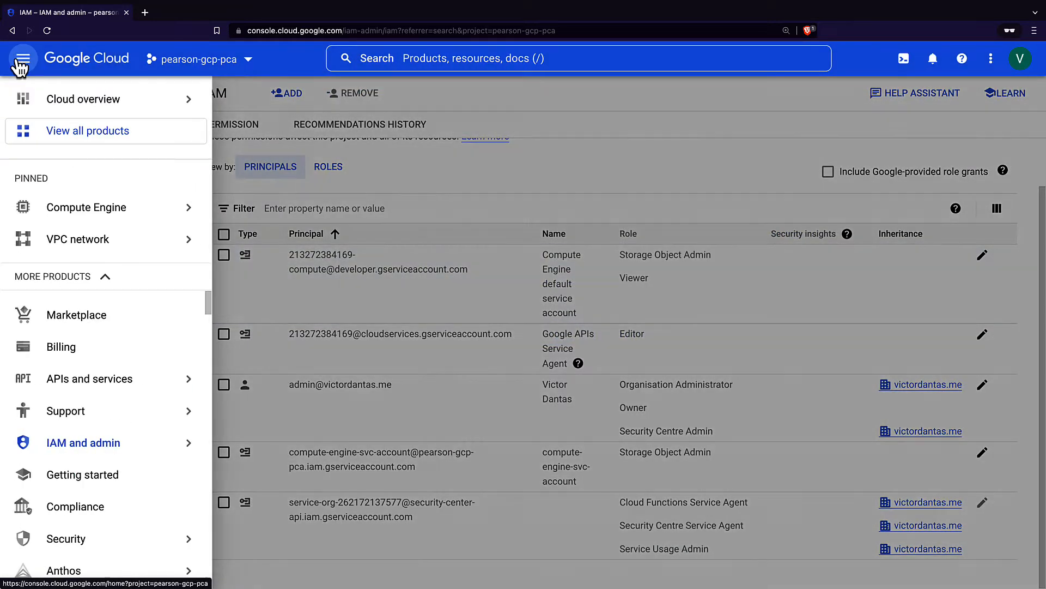
{"action": "left_click", "coordinate": [97, 219]}
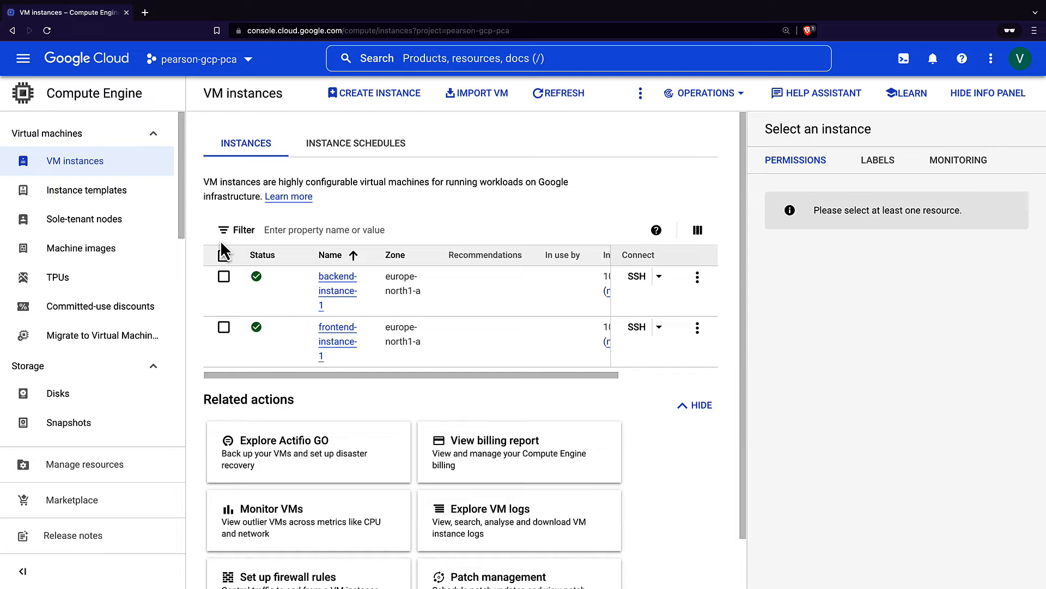
{"action": "left_click", "coordinate": [327, 293]}
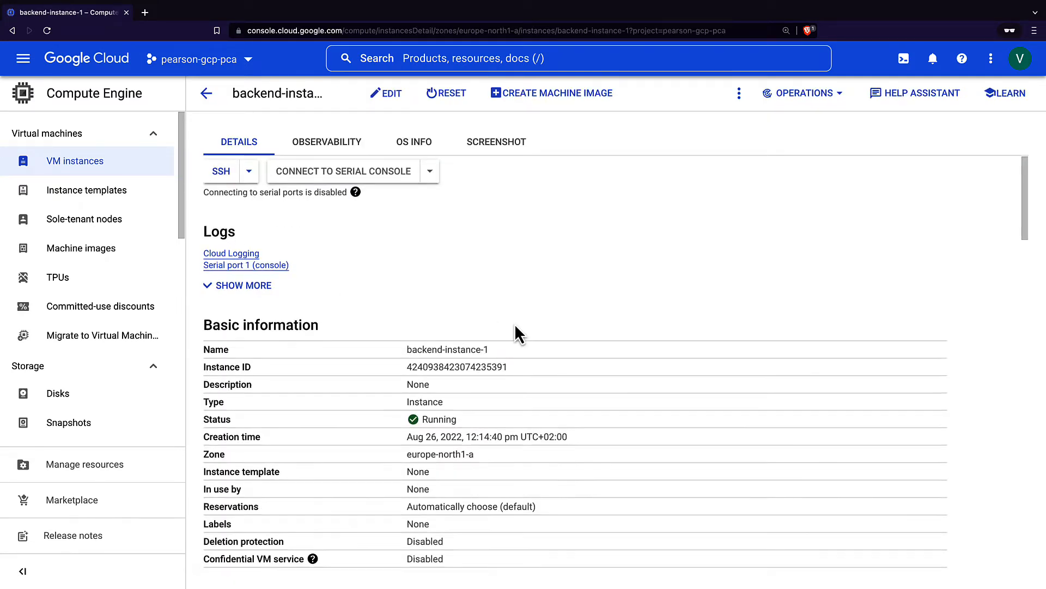
{"action": "scroll", "coordinate": [516, 323], "scroll_direction": "down", "scroll_amount": 12}
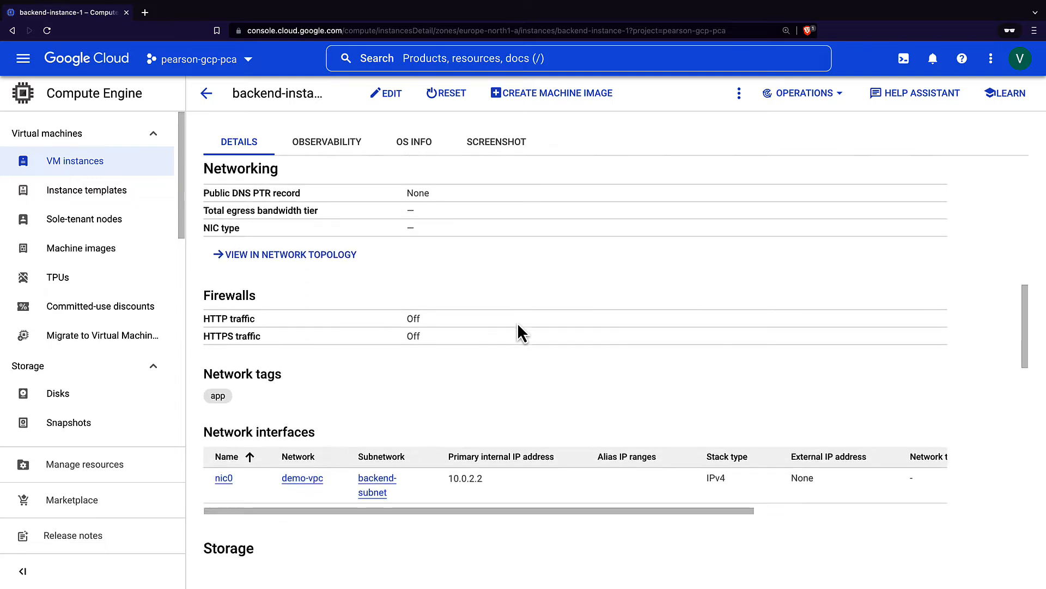
{"action": "scroll", "coordinate": [517, 322], "scroll_direction": "down", "scroll_amount": 10}
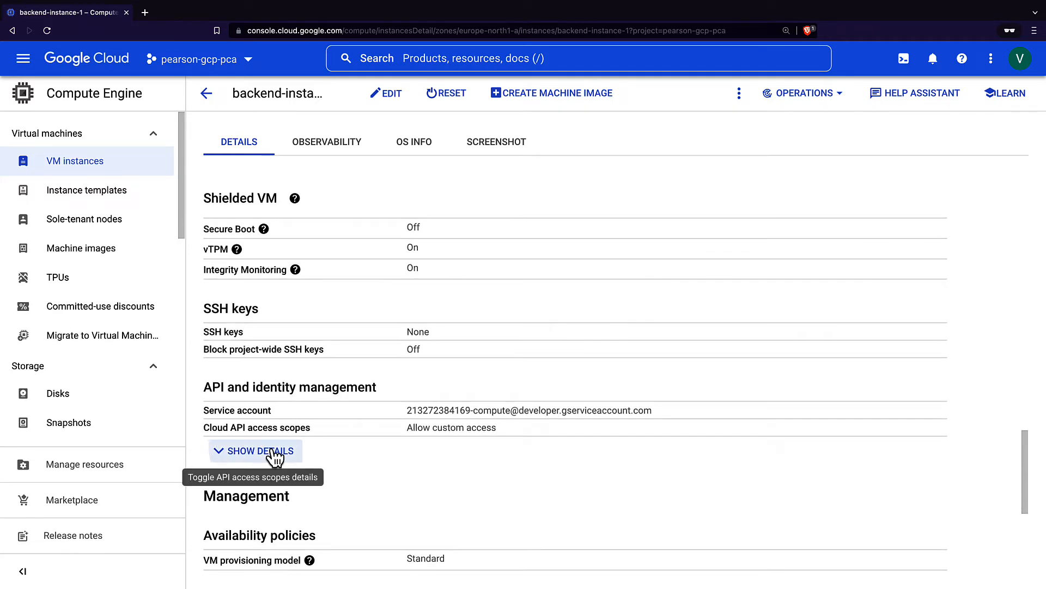
{"action": "left_click", "coordinate": [267, 448]}
{"action": "scroll", "coordinate": [685, 439], "scroll_direction": "down", "scroll_amount": 4}
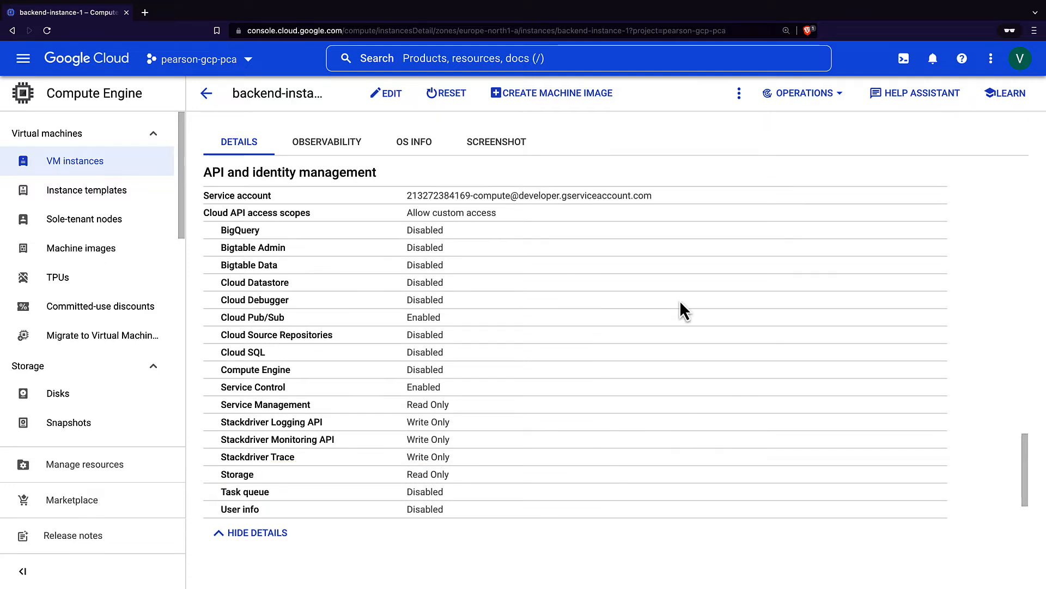
Step: Stop the virtual machine backend-instance-1
{"action": "left_click", "coordinate": [740, 94]}
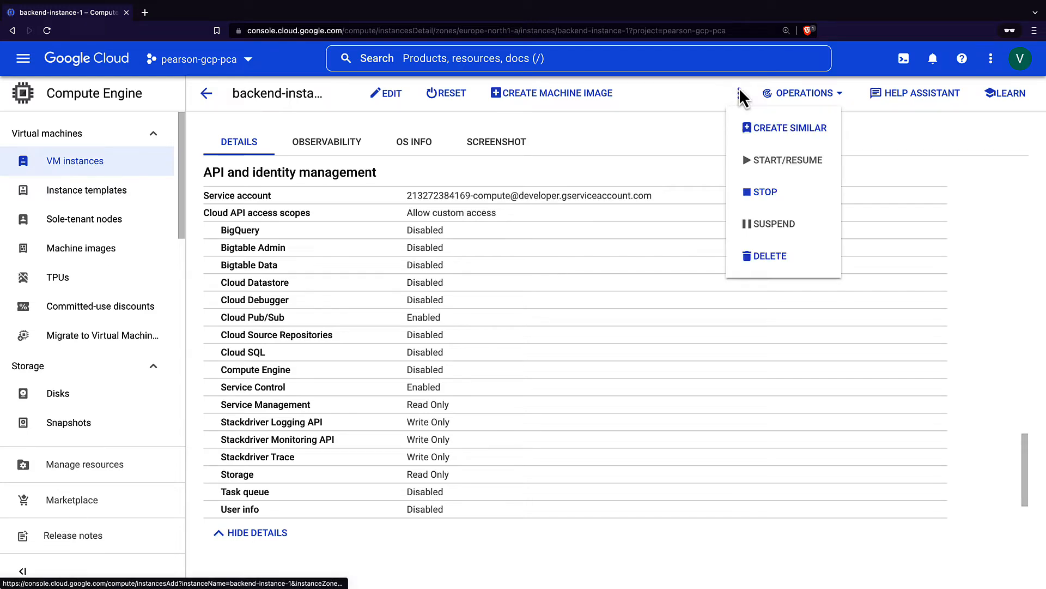
{"action": "left_click", "coordinate": [763, 196]}
{"action": "left_click", "coordinate": [684, 375]}
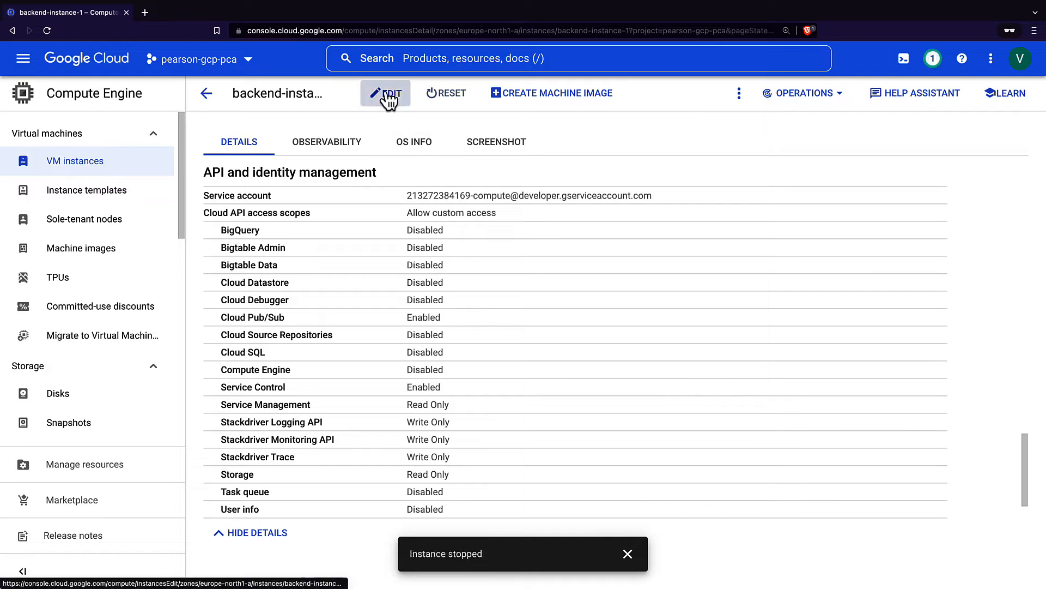
Step: Edit backend-instance-1 to set its Storage API access scope to Full, and save the instance
{"action": "left_click", "coordinate": [388, 94]}
{"action": "left_click", "coordinate": [627, 554]}
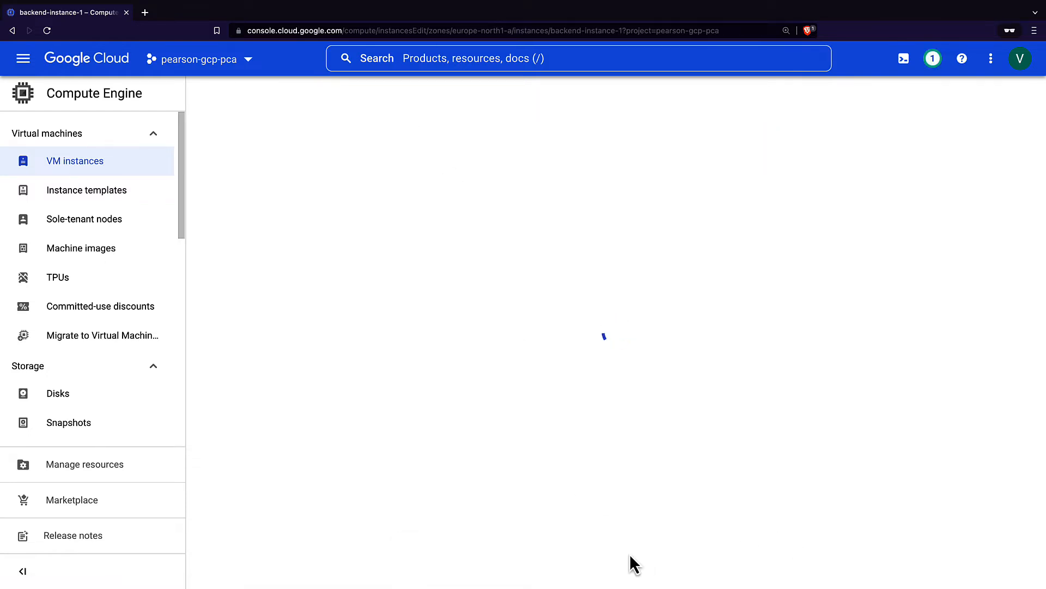
{"action": "scroll", "coordinate": [708, 486], "scroll_direction": "down", "scroll_amount": 15}
{"action": "scroll", "coordinate": [708, 486], "scroll_direction": "down", "scroll_amount": 7}
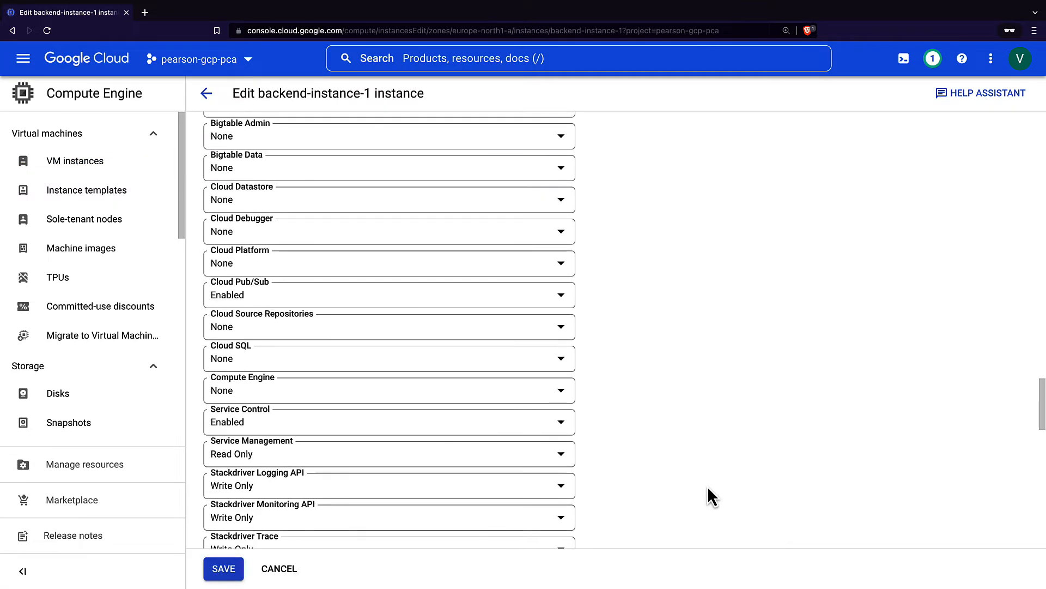
{"action": "scroll", "coordinate": [707, 486], "scroll_direction": "down", "scroll_amount": 3}
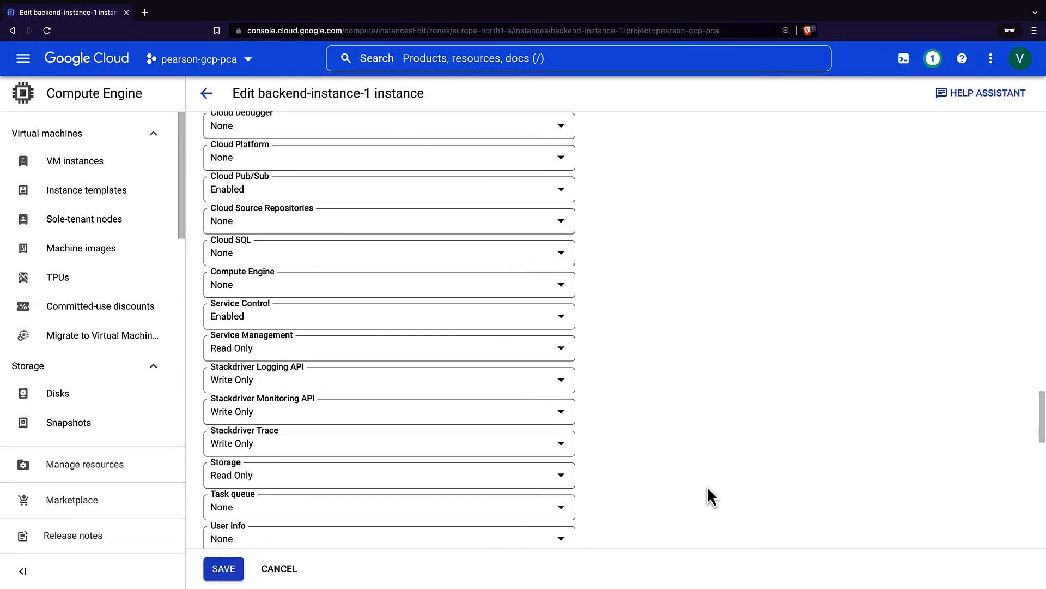
{"action": "left_click", "coordinate": [560, 447]}
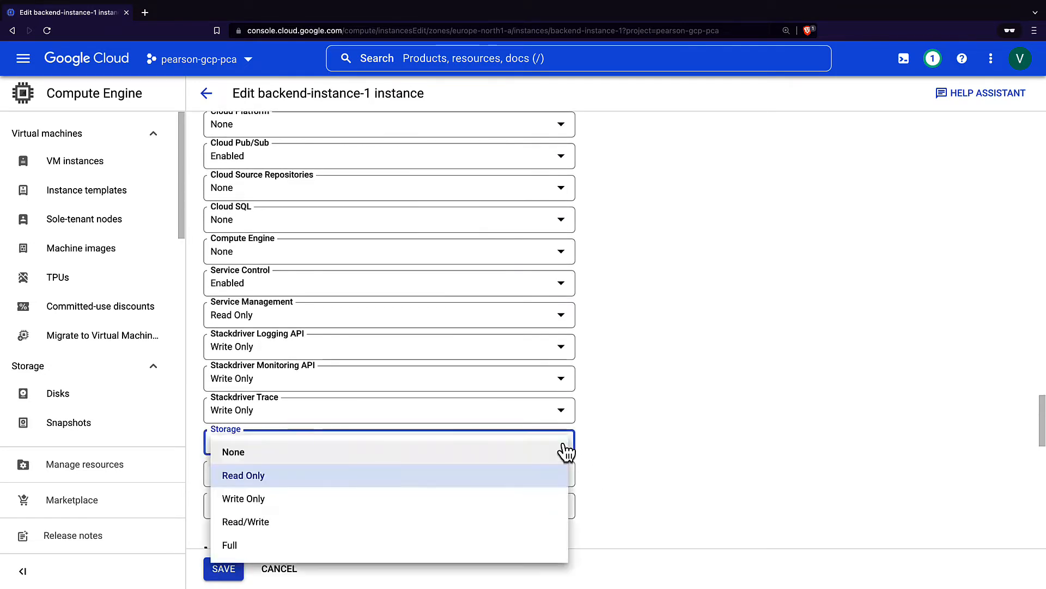
{"action": "left_click", "coordinate": [250, 545]}
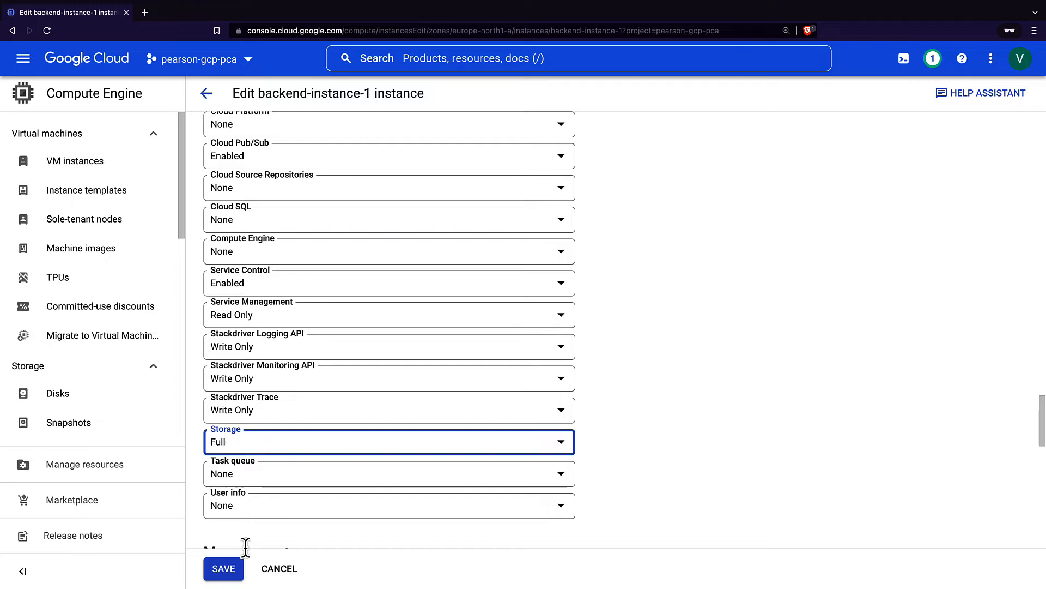
{"action": "left_click", "coordinate": [223, 568]}
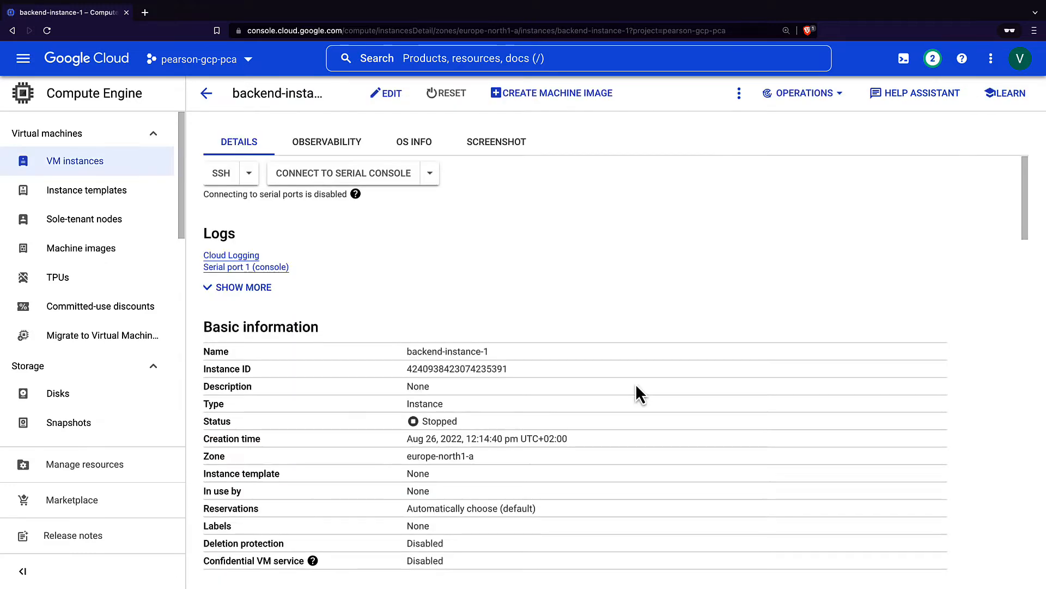
Step: Start the virtual machine backend-instance-1 again
{"action": "left_click", "coordinate": [739, 93]}
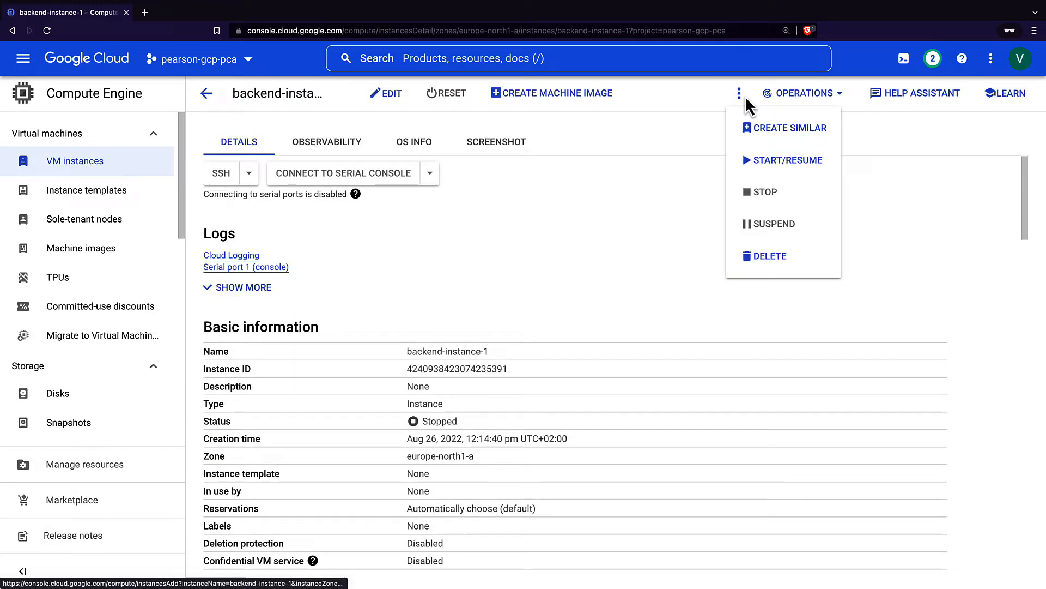
{"action": "left_click", "coordinate": [793, 161]}
{"action": "left_click", "coordinate": [691, 367]}
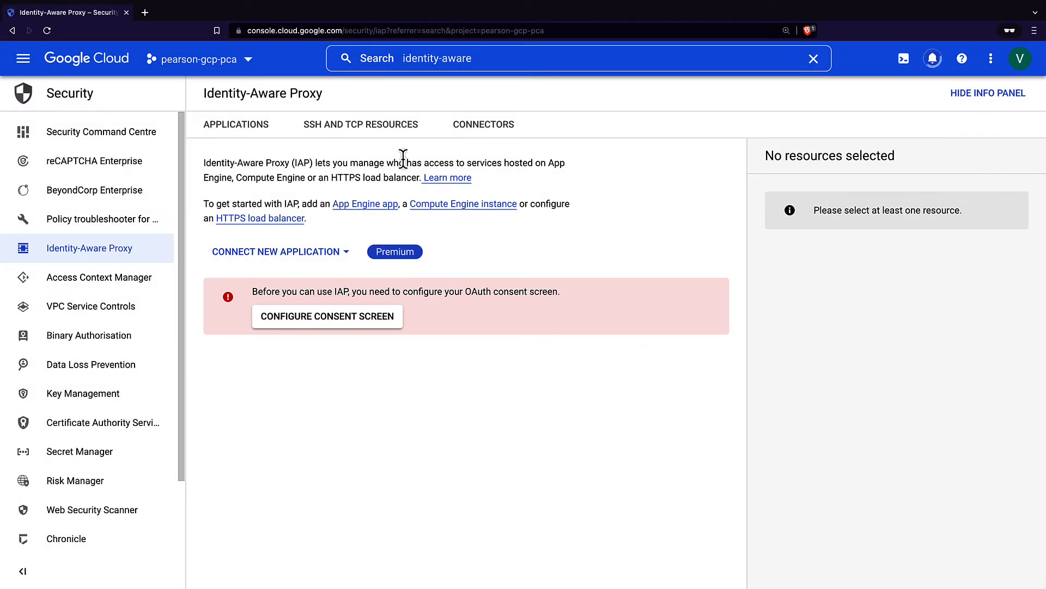
Step: Open the configuration warning for backend-instance-1 among Identity-Aware Proxy's SSH and TCP resources and copy the required source IP range
{"action": "left_click", "coordinate": [396, 137]}
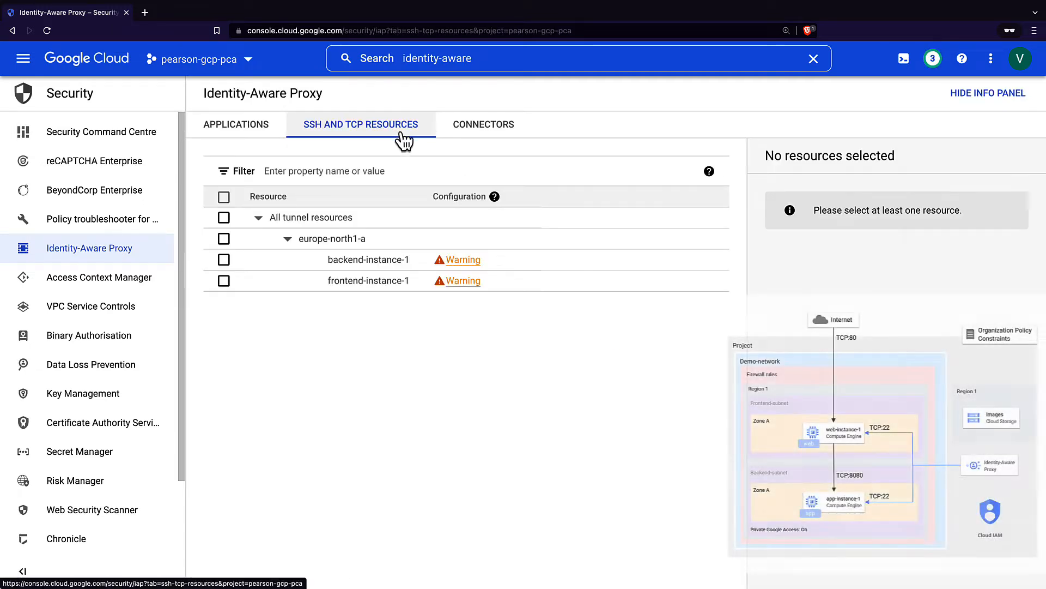
{"action": "left_click", "coordinate": [463, 261]}
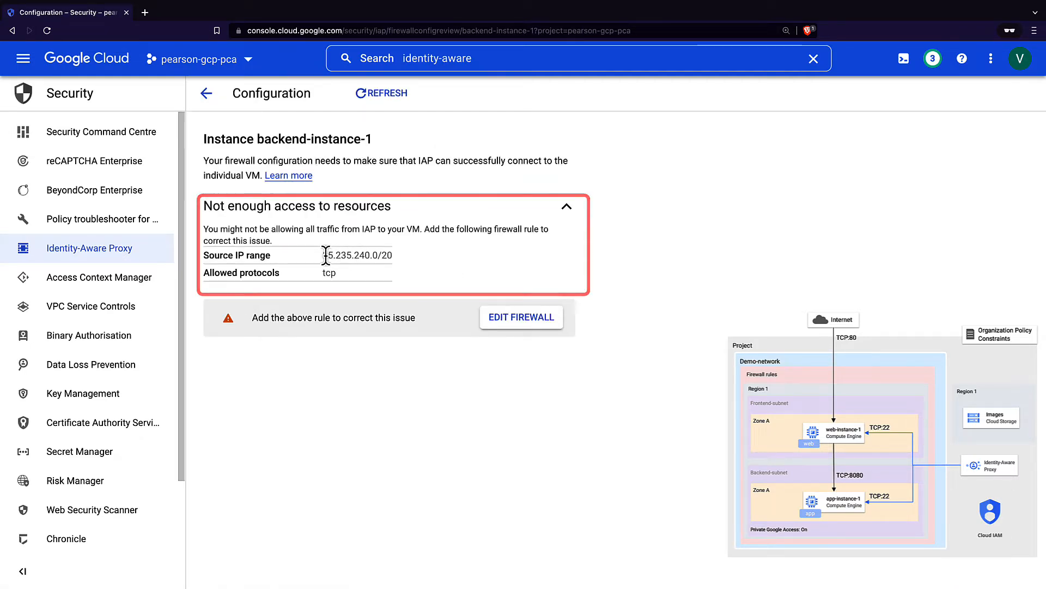
{"action": "left_click_drag", "start_coordinate": [323, 255], "coordinate": [387, 257]}
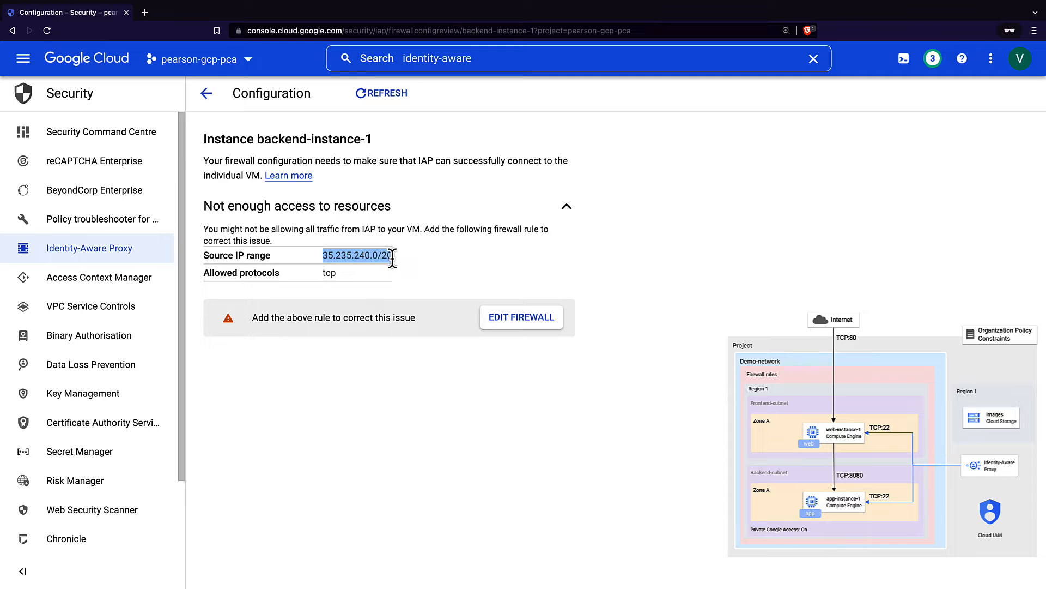
Step: Begin a new VPC firewall rule named allow-iap-proxy on the demo-vpc network
{"action": "left_click", "coordinate": [545, 316]}
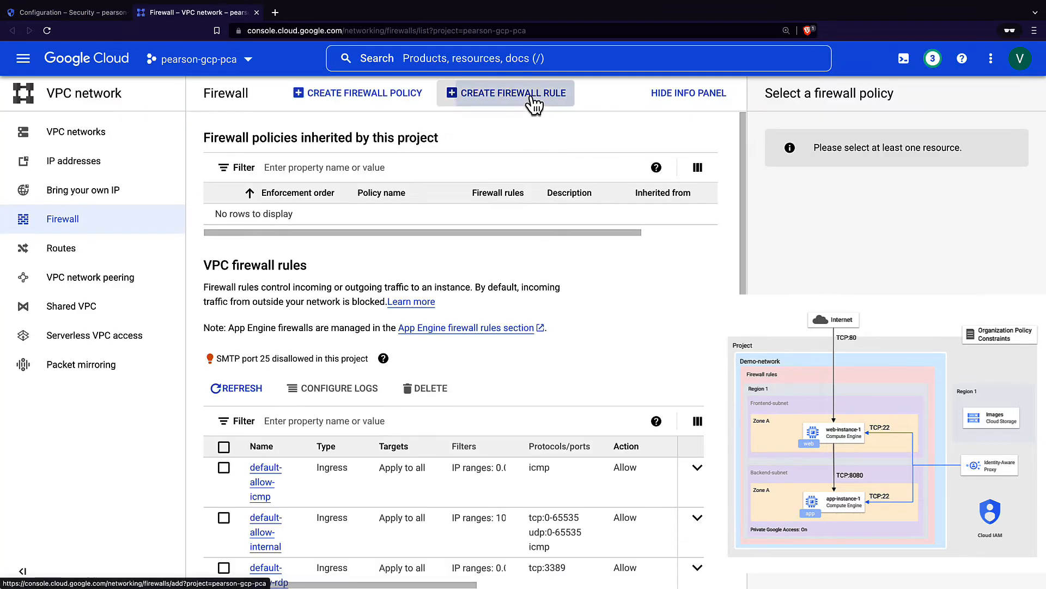
{"action": "left_click", "coordinate": [534, 103]}
{"action": "type", "text": "allow-iap-proxy"}
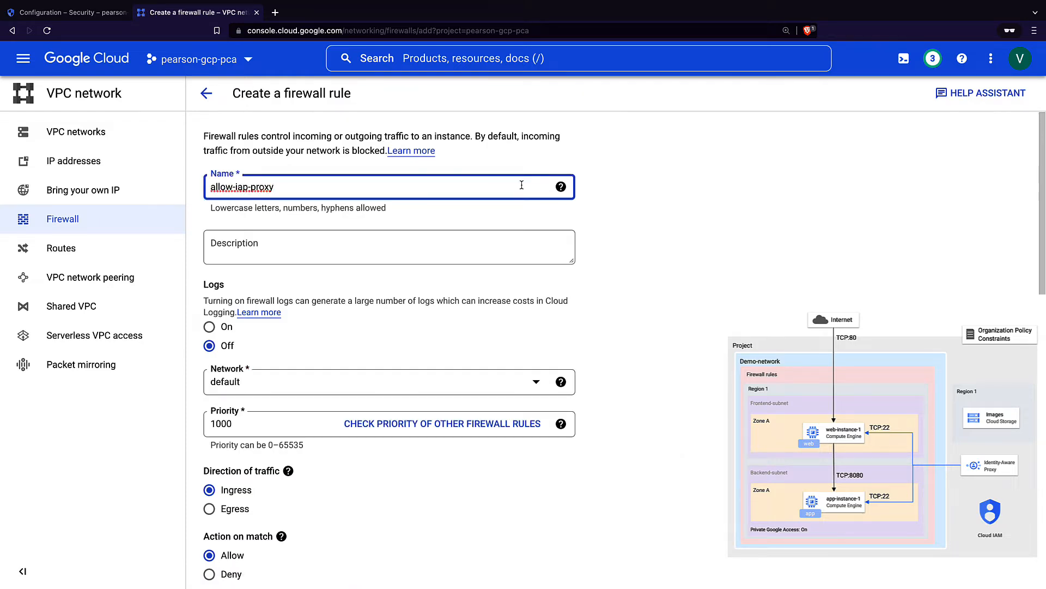
{"action": "scroll", "coordinate": [522, 185], "scroll_direction": "down", "scroll_amount": 3}
{"action": "left_click", "coordinate": [535, 235]}
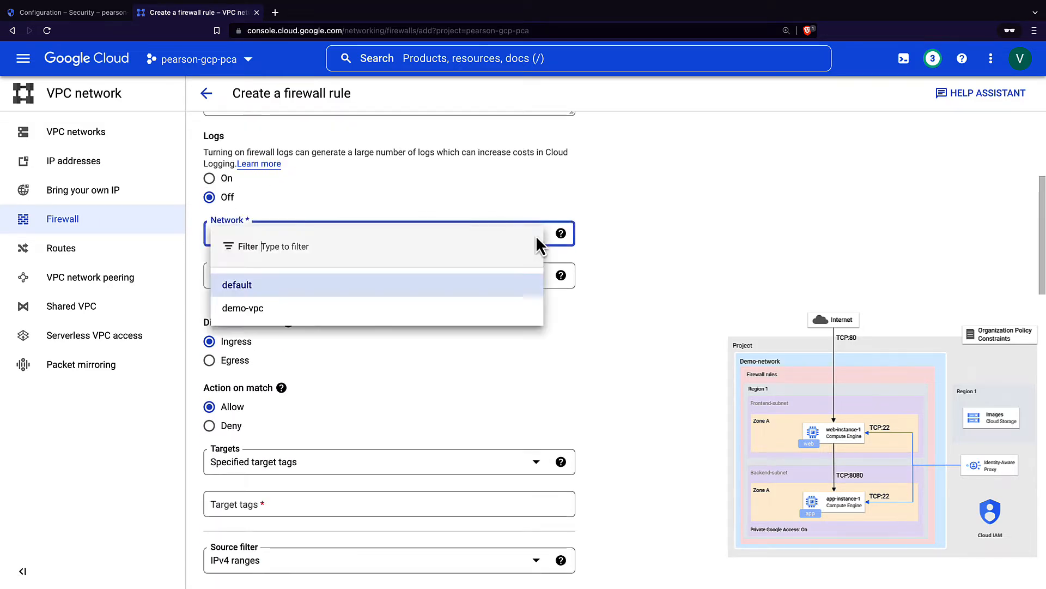
{"action": "left_click", "coordinate": [293, 309]}
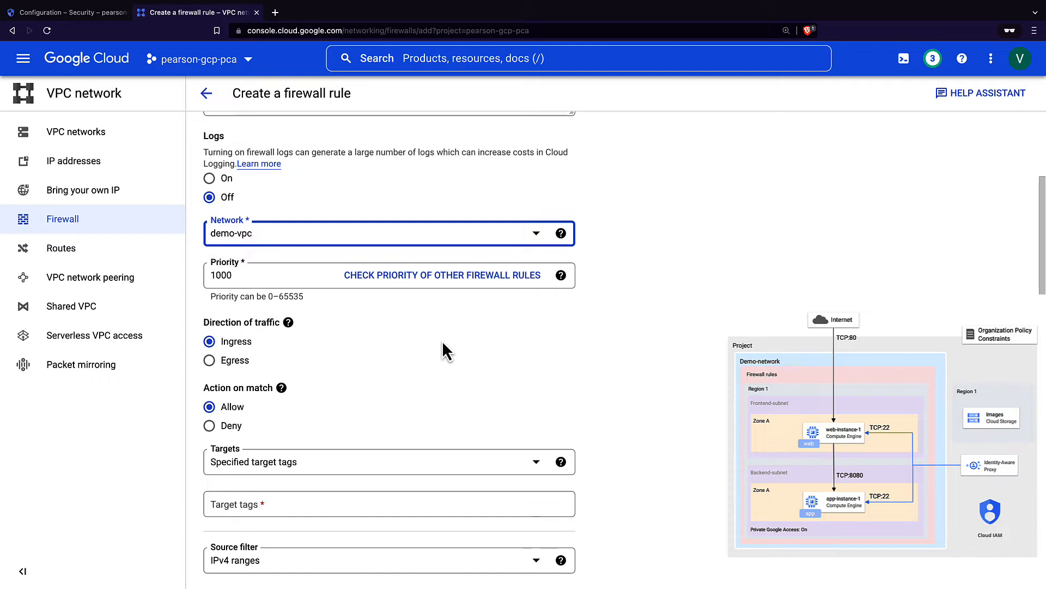
Step: Give the firewall rule the target tags web and app and the source IPv4 range 35.235.240.0/20
{"action": "scroll", "coordinate": [443, 340], "scroll_direction": "down", "scroll_amount": 5}
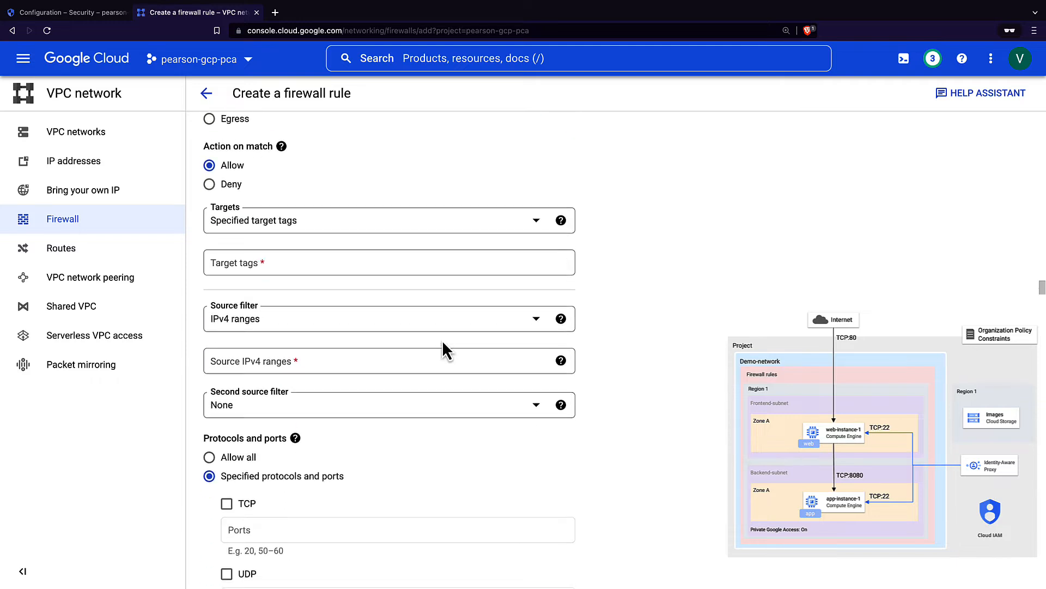
{"action": "left_click", "coordinate": [418, 264]}
{"action": "type", "text": "web app"}
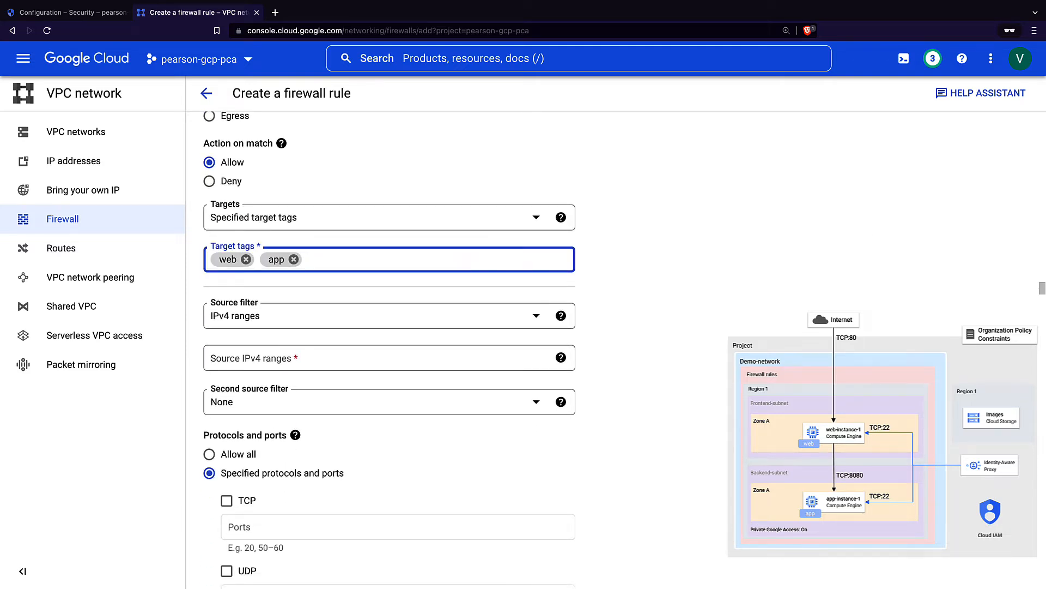
{"action": "left_click", "coordinate": [403, 357]}
{"action": "type", "text": "35.235.240.0/20"}
{"action": "scroll", "coordinate": [404, 305], "scroll_direction": "down", "scroll_amount": 1}
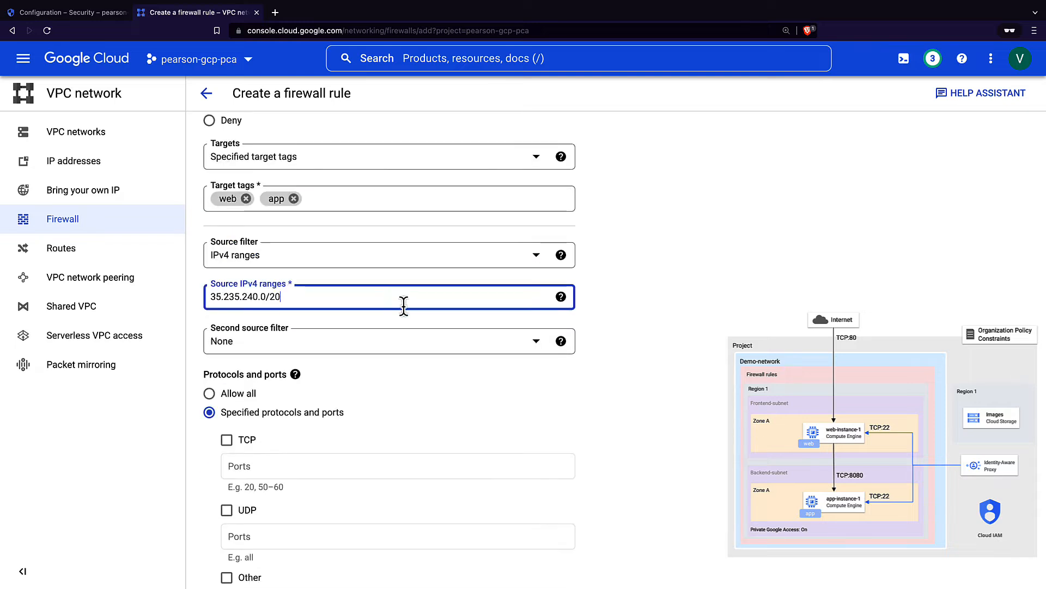
{"action": "left_click", "coordinate": [681, 357]}
Step: Allow TCP port 22 in the firewall rule and create it
{"action": "scroll", "coordinate": [682, 362], "scroll_direction": "down", "scroll_amount": 3}
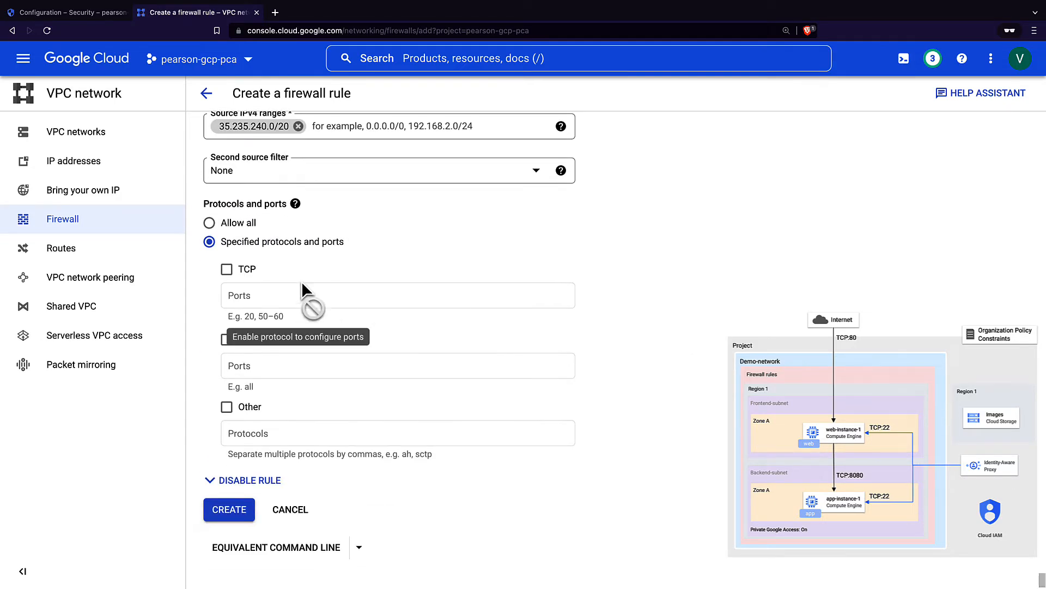
{"action": "left_click", "coordinate": [226, 269]}
{"action": "left_click", "coordinate": [263, 298]}
{"action": "type", "text": "22"}
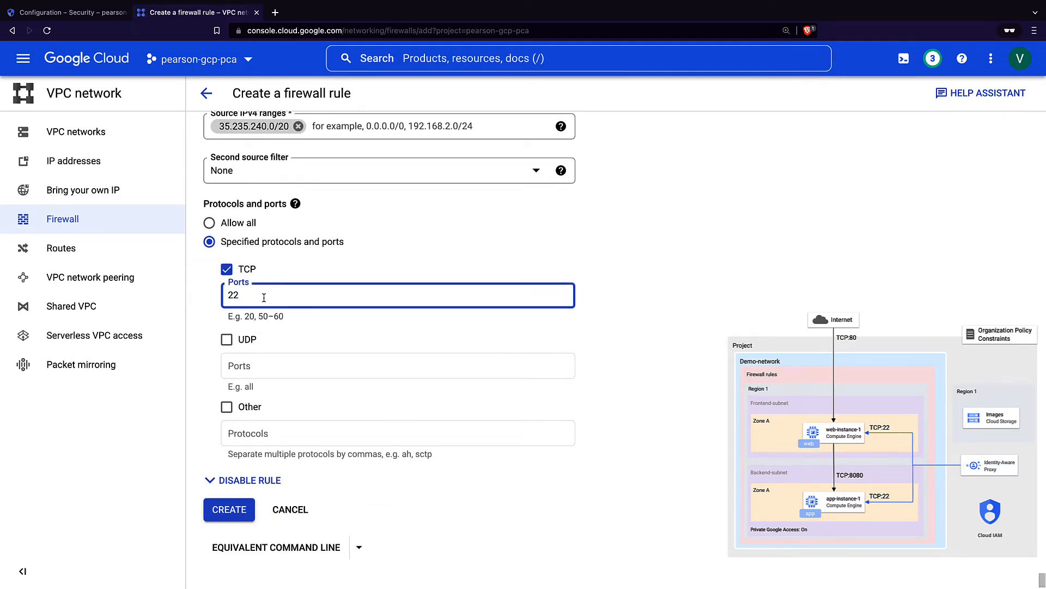
{"action": "left_click", "coordinate": [234, 510]}
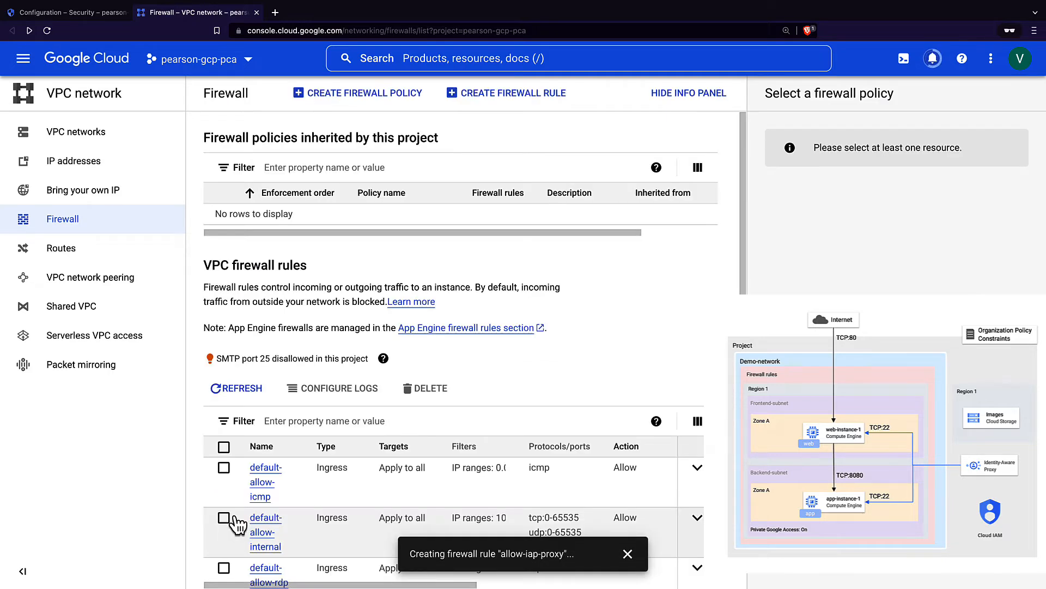
Step: Open the Compute Engine VM instances list and check the internal and external IP addresses of both instances
{"action": "left_click", "coordinate": [26, 60]}
{"action": "left_click", "coordinate": [107, 212]}
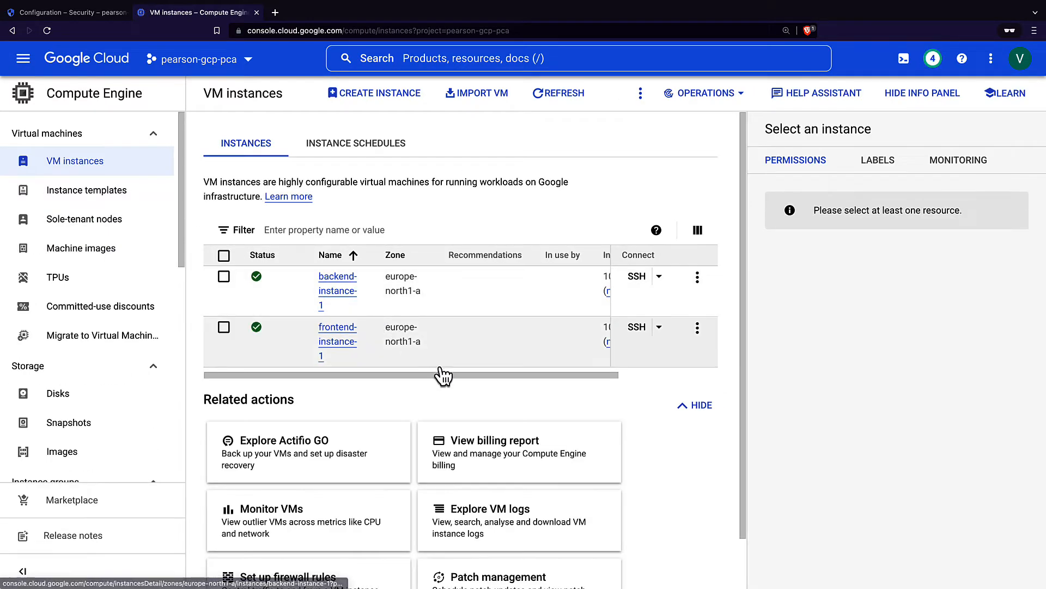
{"action": "left_click_drag", "start_coordinate": [443, 375], "coordinate": [548, 383]}
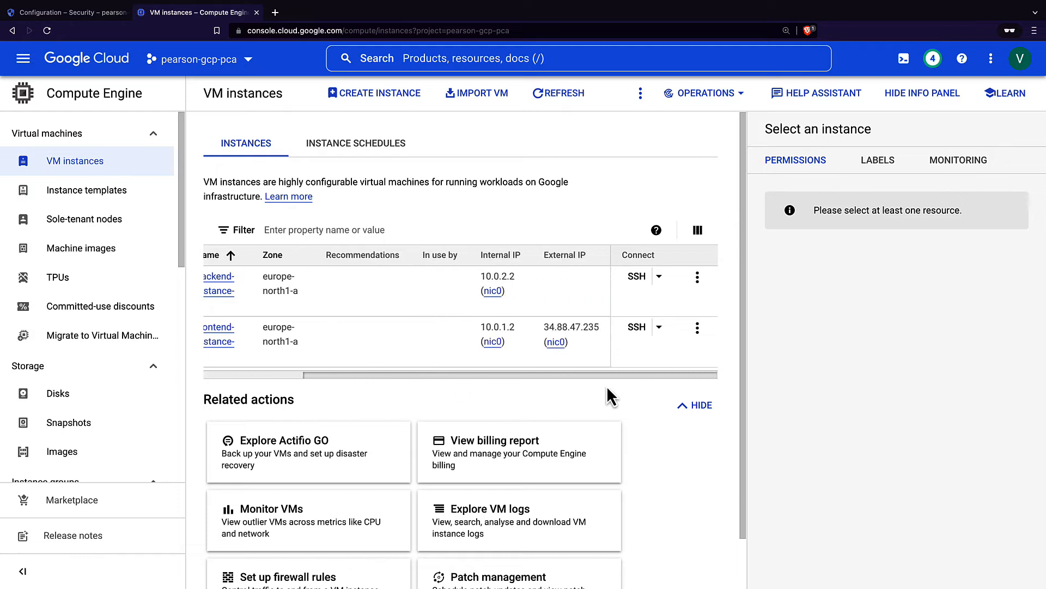
Step: Open Cloud Shell, connect to backend-instance-1 over SSH, run pwd there and exit the session
{"action": "left_click", "coordinate": [904, 61]}
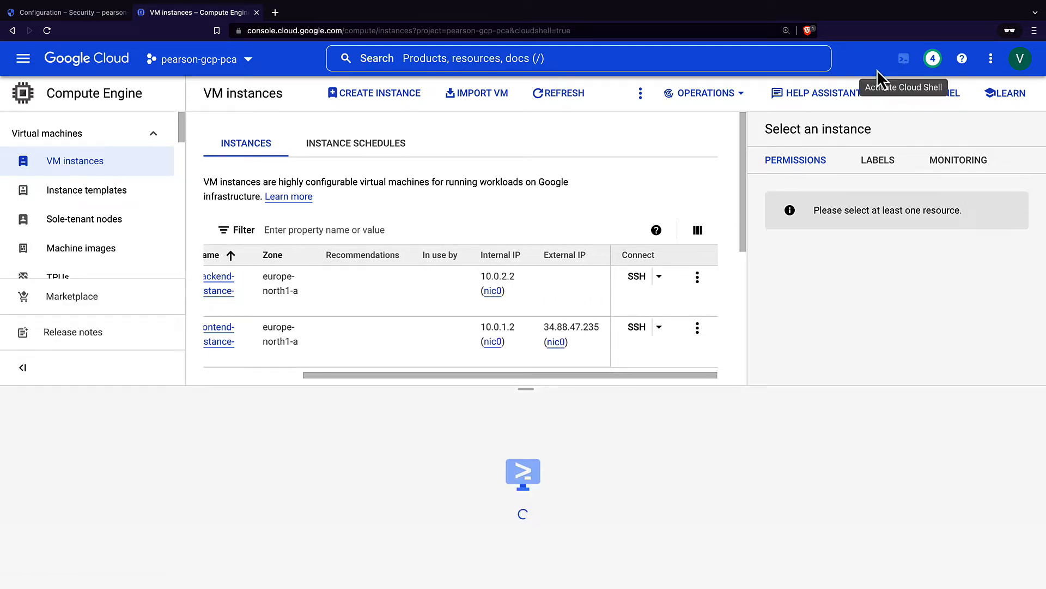
{"action": "type", "text": "g"}
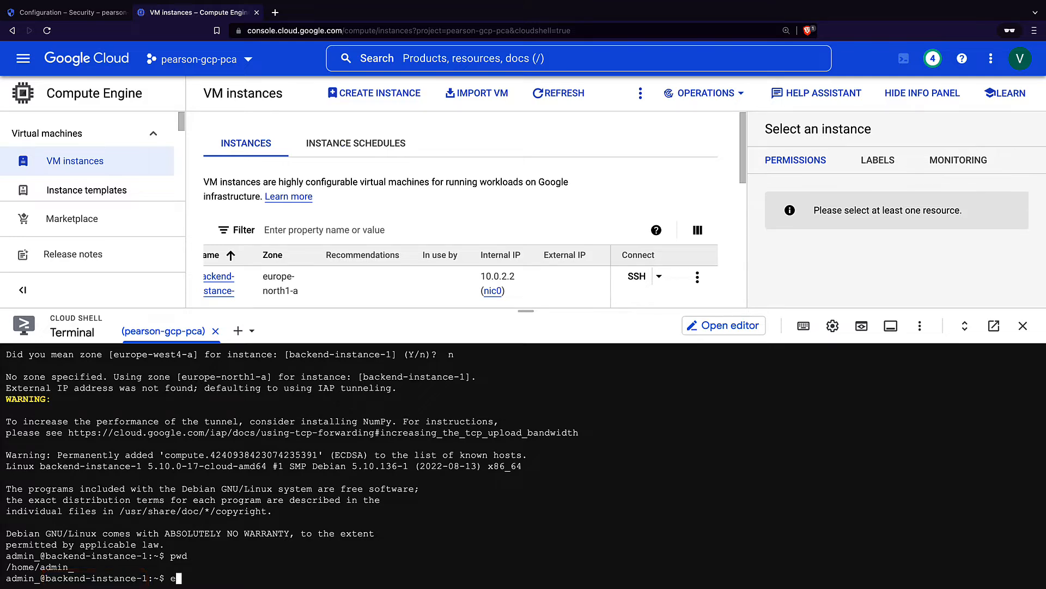
{"action": "type", "text": "xit"}
{"action": "key", "text": "Return"}
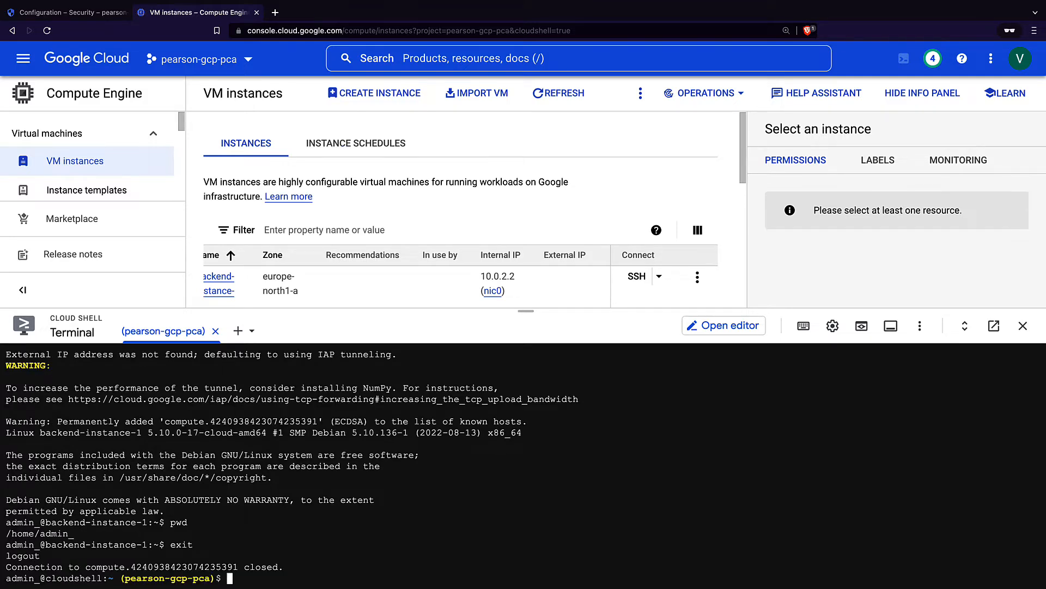
Step: Filter the organisation policies for Define allowed external IPs for VM instances and open that policy's details
{"action": "left_click", "coordinate": [374, 213]}
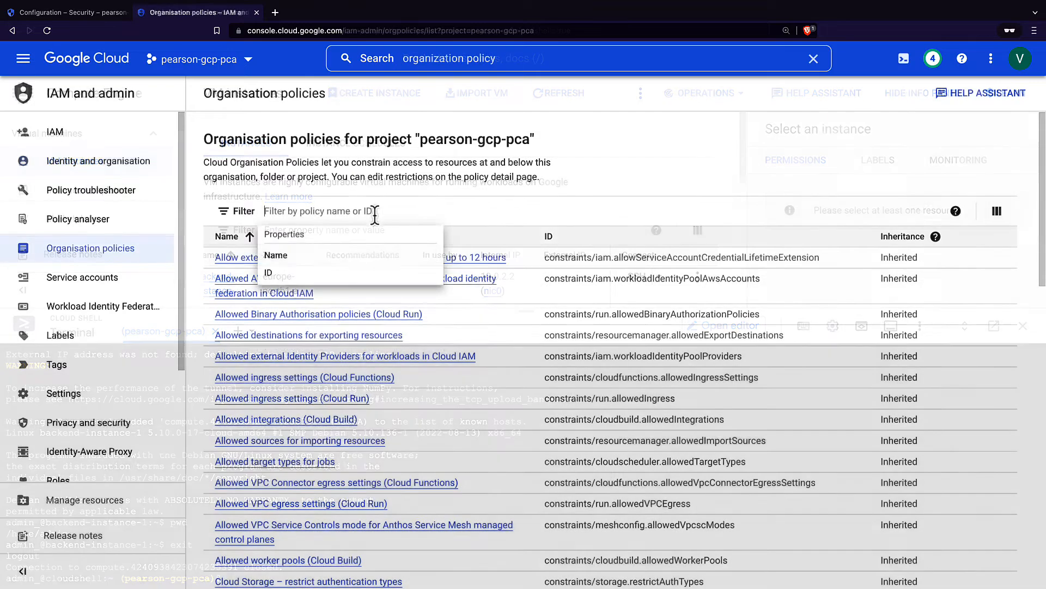
{"action": "type", "text": "external"}
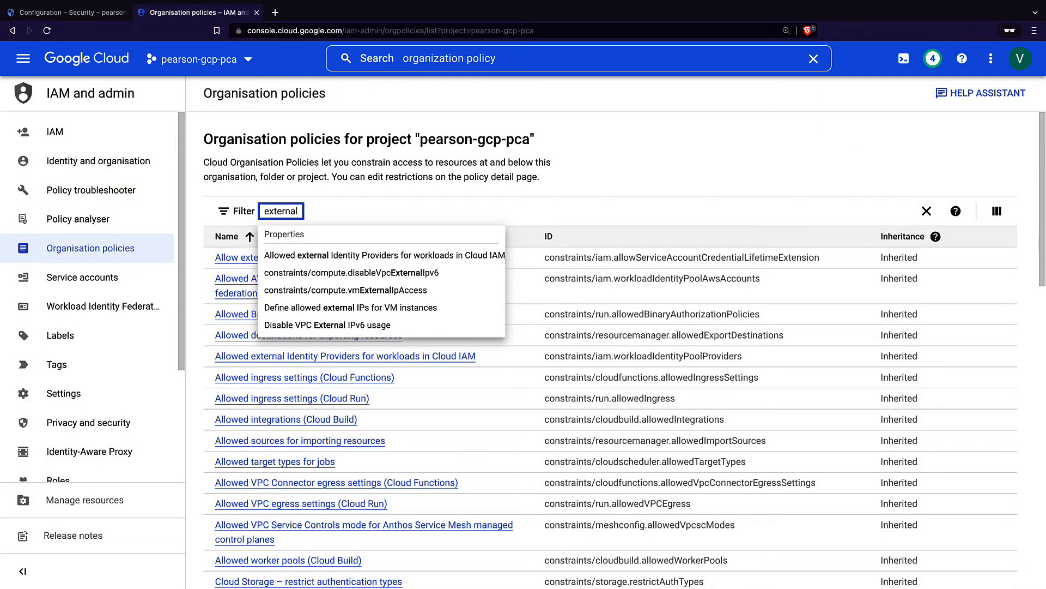
{"action": "left_click", "coordinate": [430, 307]}
{"action": "left_click", "coordinate": [429, 306]}
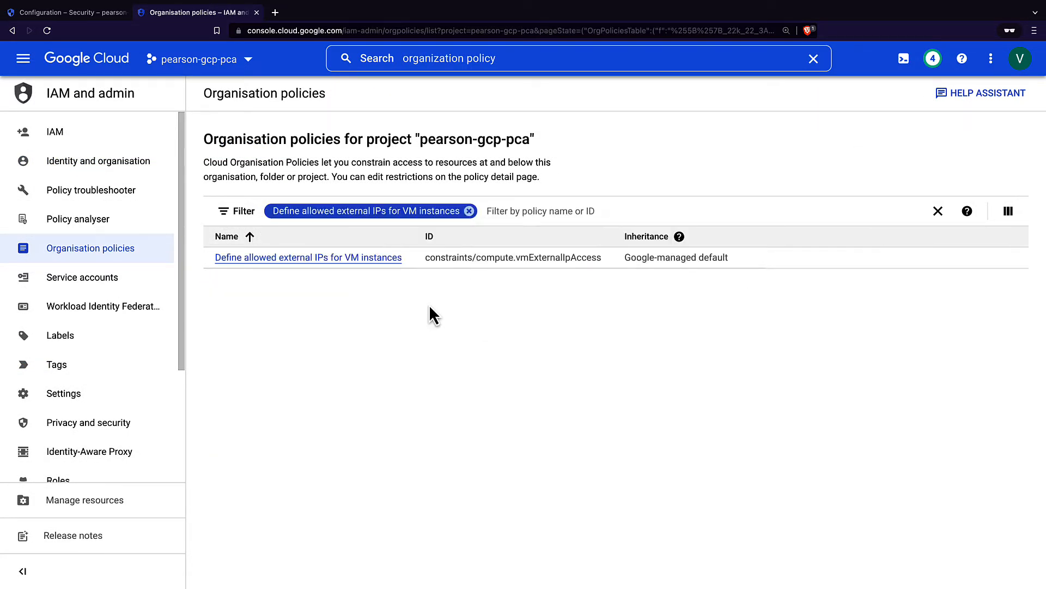
{"action": "left_click", "coordinate": [384, 258]}
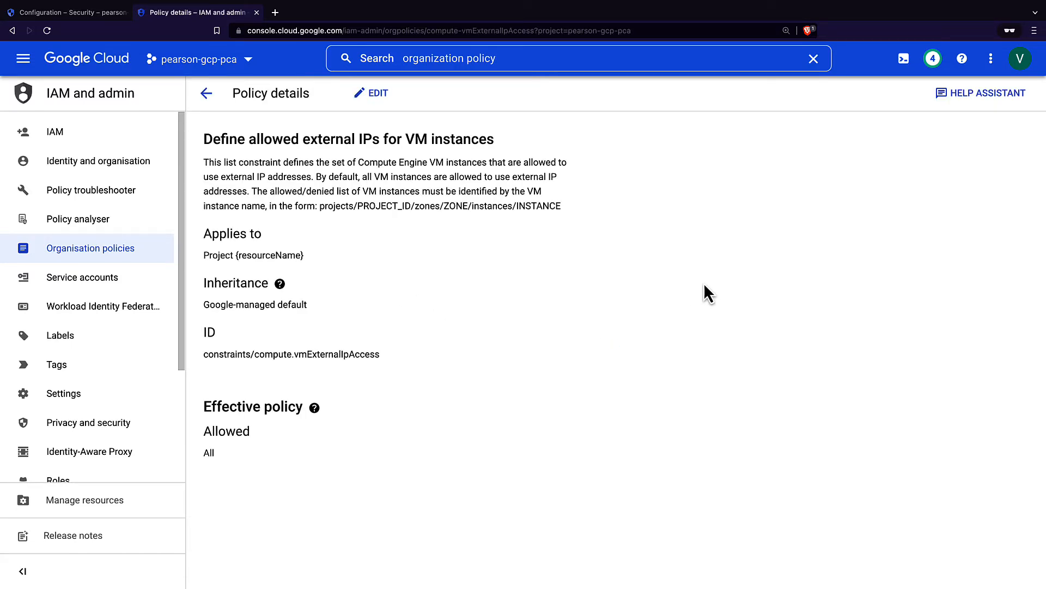
Step: Edit the policy to be customised and add a rule with Custom policy values
{"action": "left_click", "coordinate": [372, 97]}
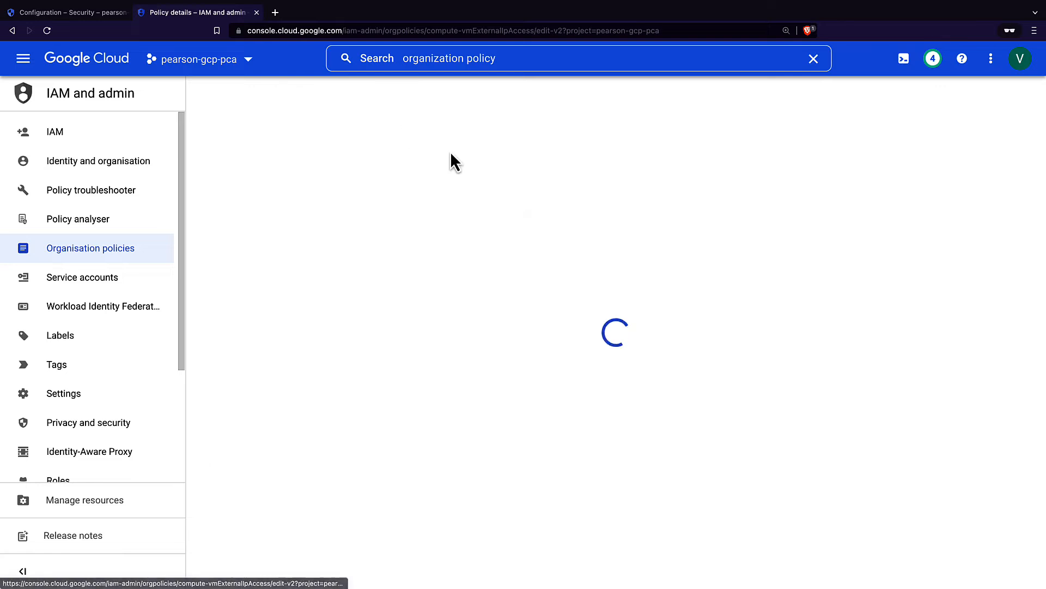
{"action": "left_click", "coordinate": [210, 329]}
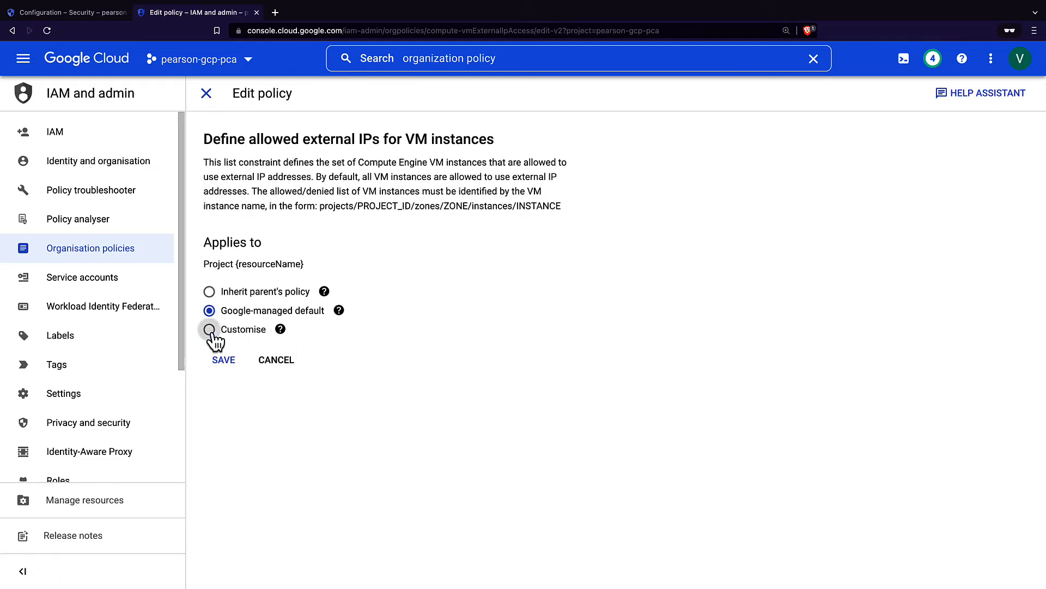
{"action": "scroll", "coordinate": [640, 315], "scroll_direction": "down", "scroll_amount": 3}
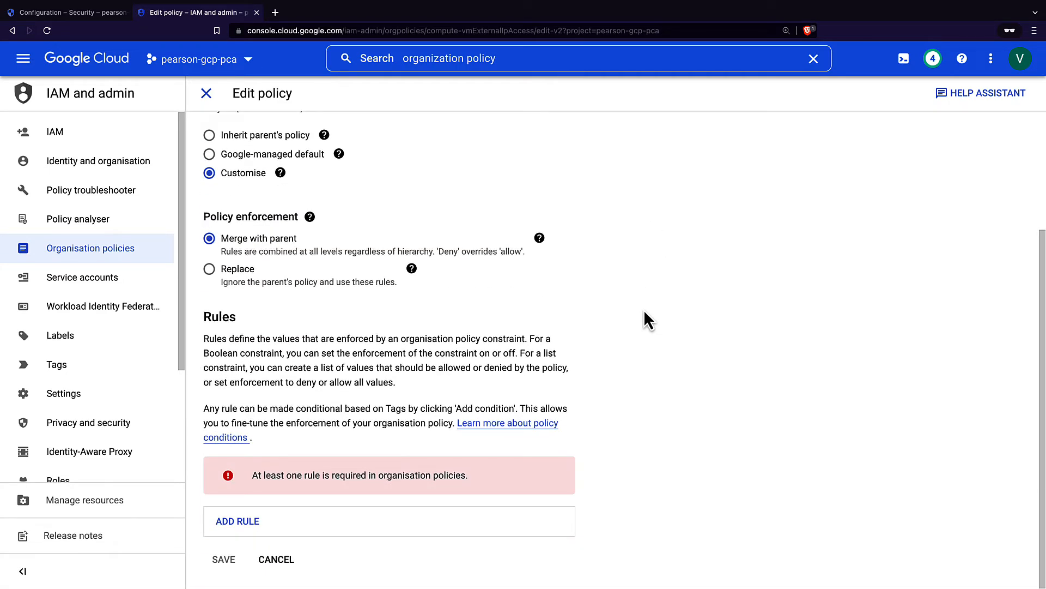
{"action": "left_click", "coordinate": [237, 521]}
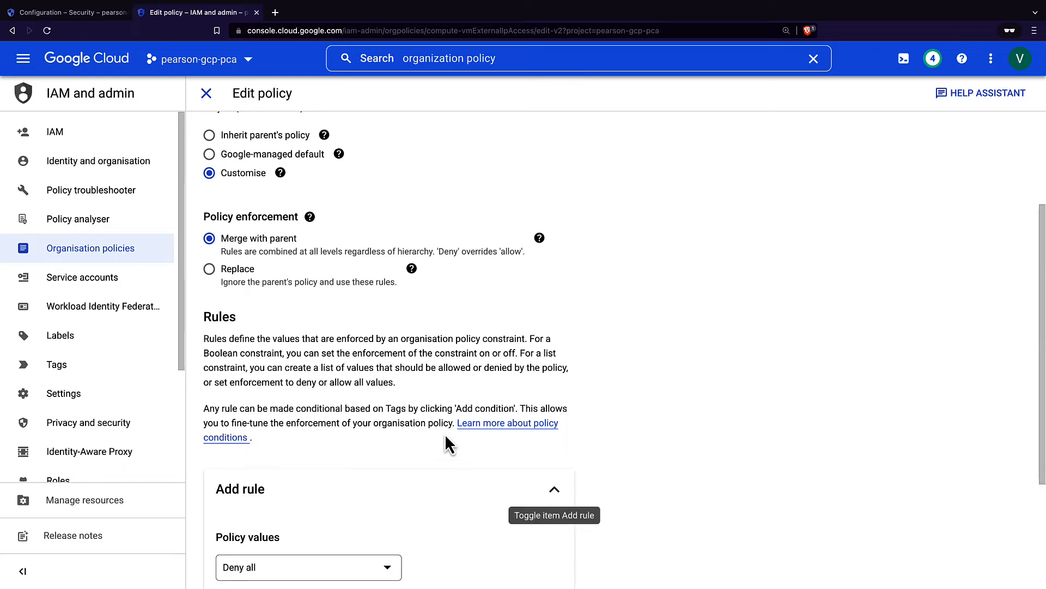
{"action": "scroll", "coordinate": [446, 433], "scroll_direction": "down", "scroll_amount": 3}
{"action": "left_click", "coordinate": [396, 400]}
{"action": "left_click", "coordinate": [252, 453]}
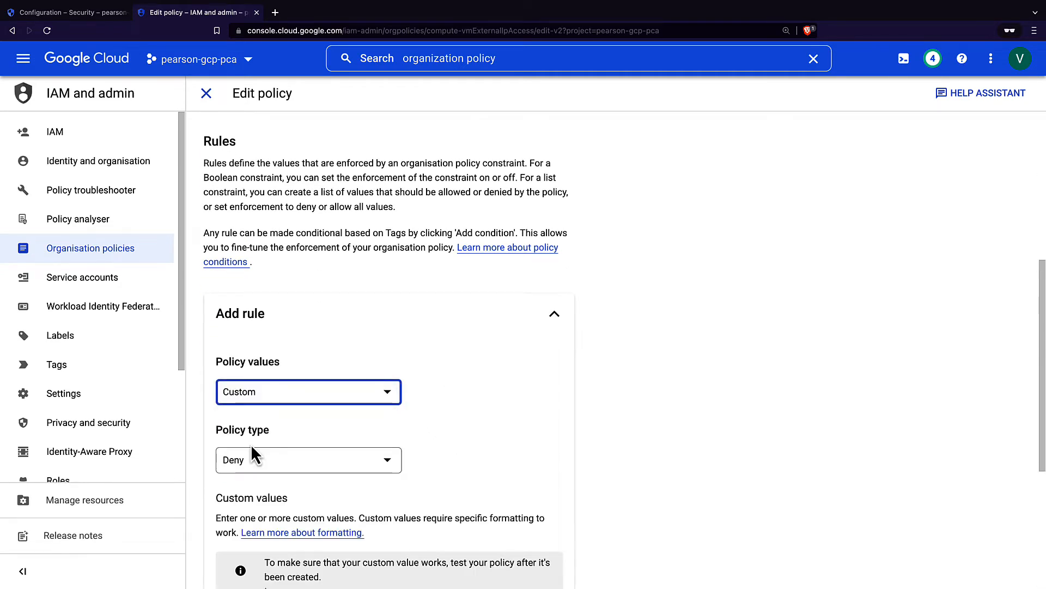
Step: Set the rule's policy type to Allow with the custom value projects/pearson-gcp-pca/zones/europe-north1-a/instances/frontend-instance-1
{"action": "scroll", "coordinate": [478, 440], "scroll_direction": "down", "scroll_amount": 4}
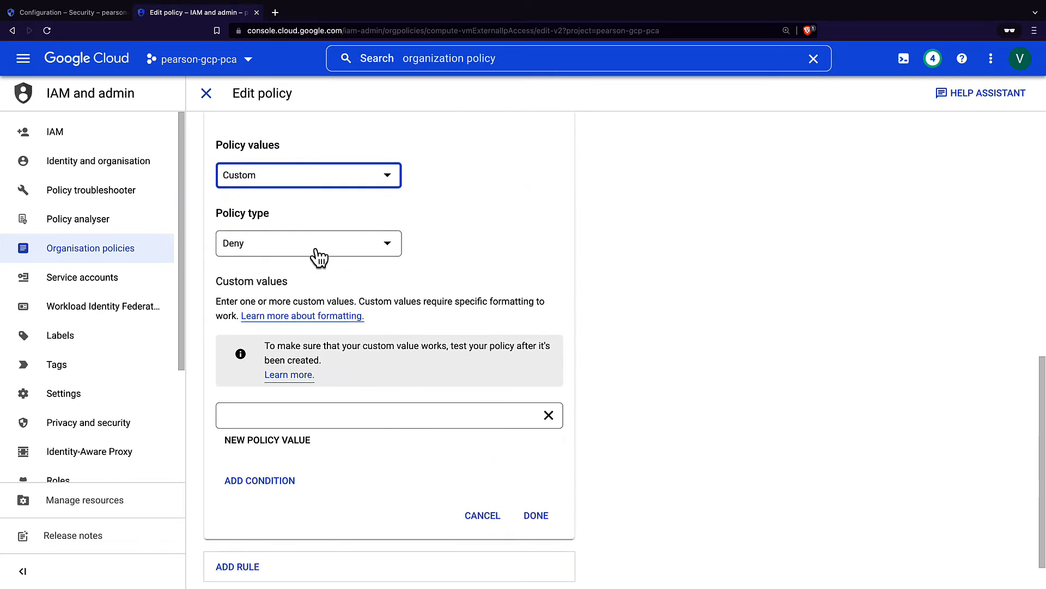
{"action": "left_click", "coordinate": [315, 249]}
{"action": "left_click", "coordinate": [249, 256]}
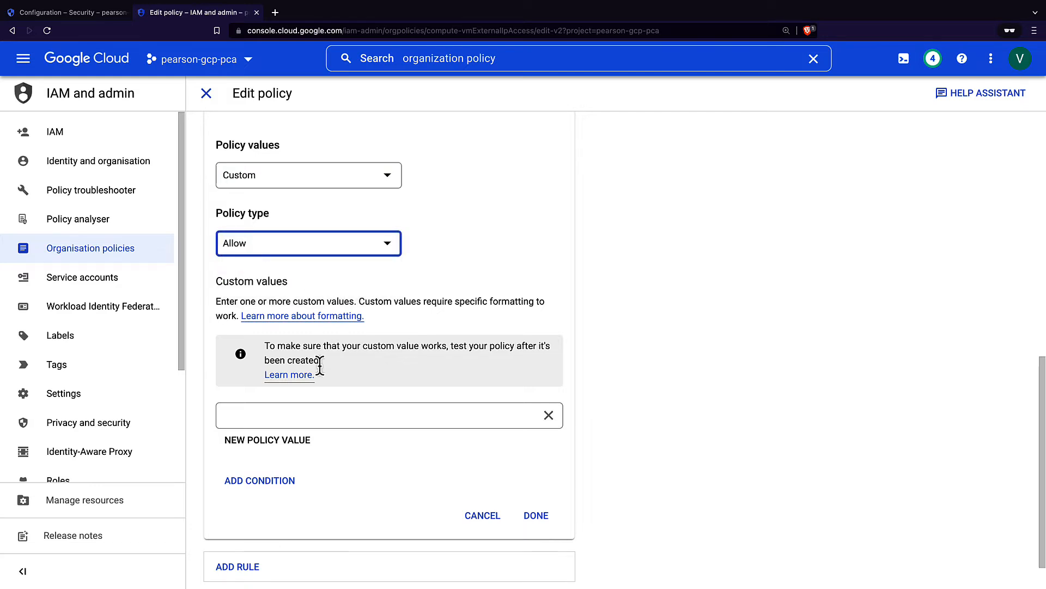
{"action": "left_click", "coordinate": [320, 417]}
{"action": "type", "text": "projects/pearson-gcp-pca/zones/europe-north1-a/instances/frontend-instance-1"}
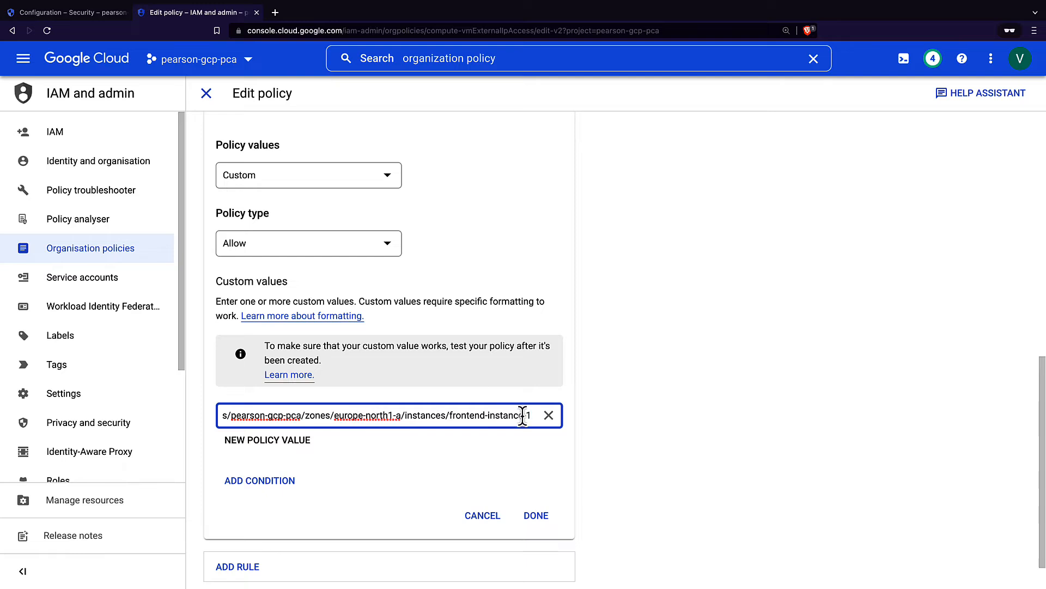
{"action": "left_click", "coordinate": [692, 404]}
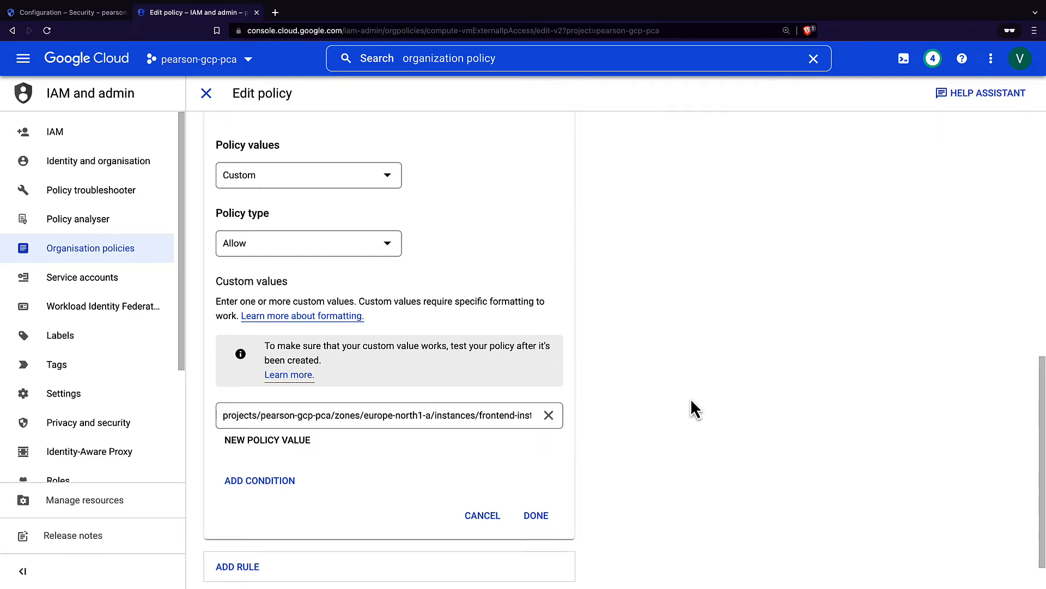
{"action": "scroll", "coordinate": [683, 417], "scroll_direction": "down", "scroll_amount": 1}
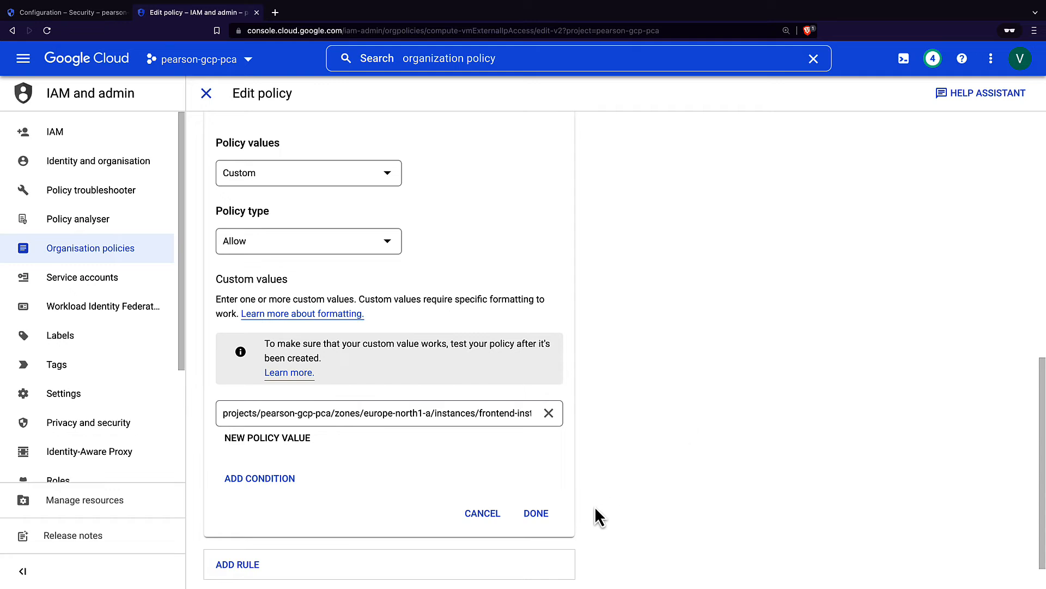
Step: Complete the rule and save the customised external IP policy
{"action": "left_click", "coordinate": [540, 514]}
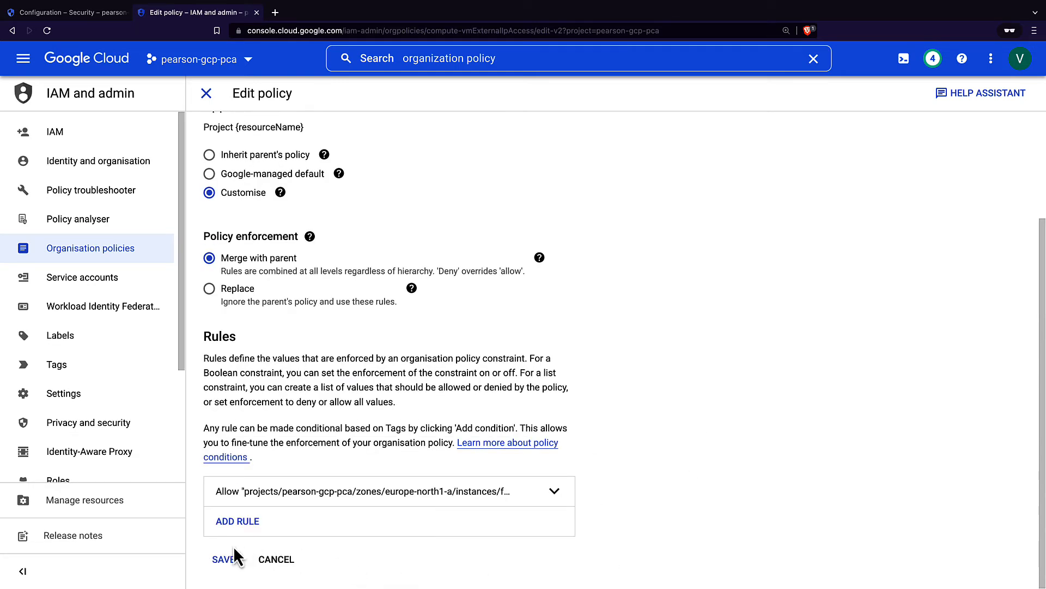
{"action": "left_click", "coordinate": [223, 564]}
{"action": "left_click", "coordinate": [224, 564]}
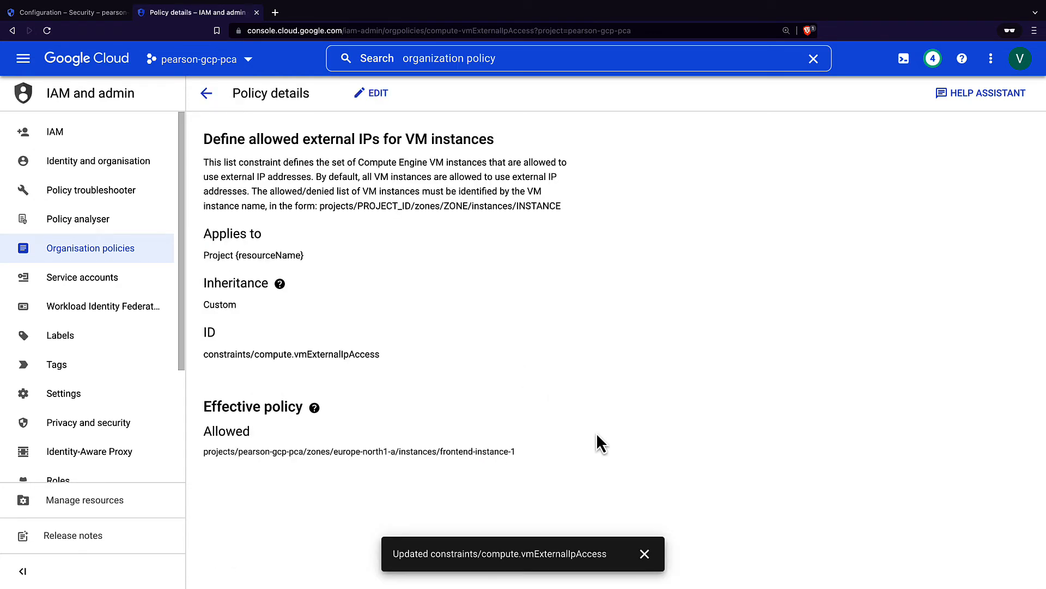
{"action": "left_click", "coordinate": [644, 555]}
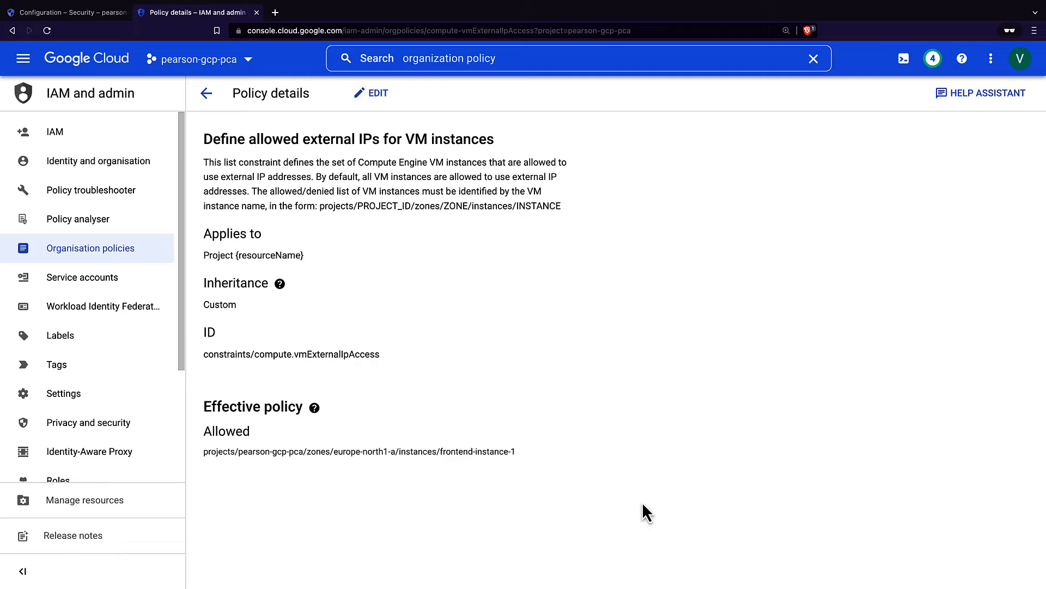
Step: Open backend-instance-1 for editing from the Compute Engine VM instances list
{"action": "left_click", "coordinate": [23, 60]}
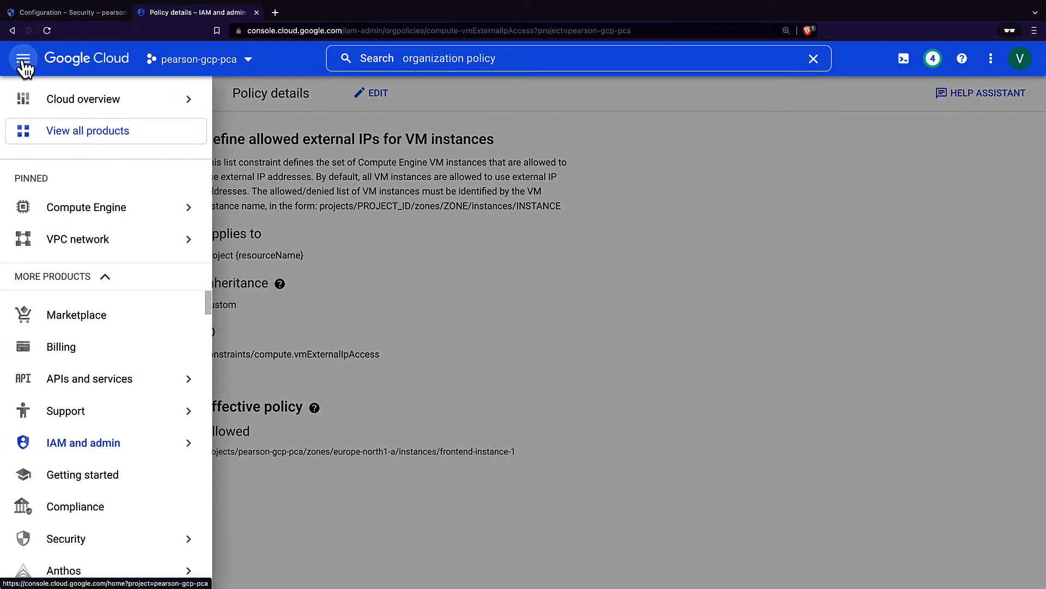
{"action": "left_click", "coordinate": [109, 216]}
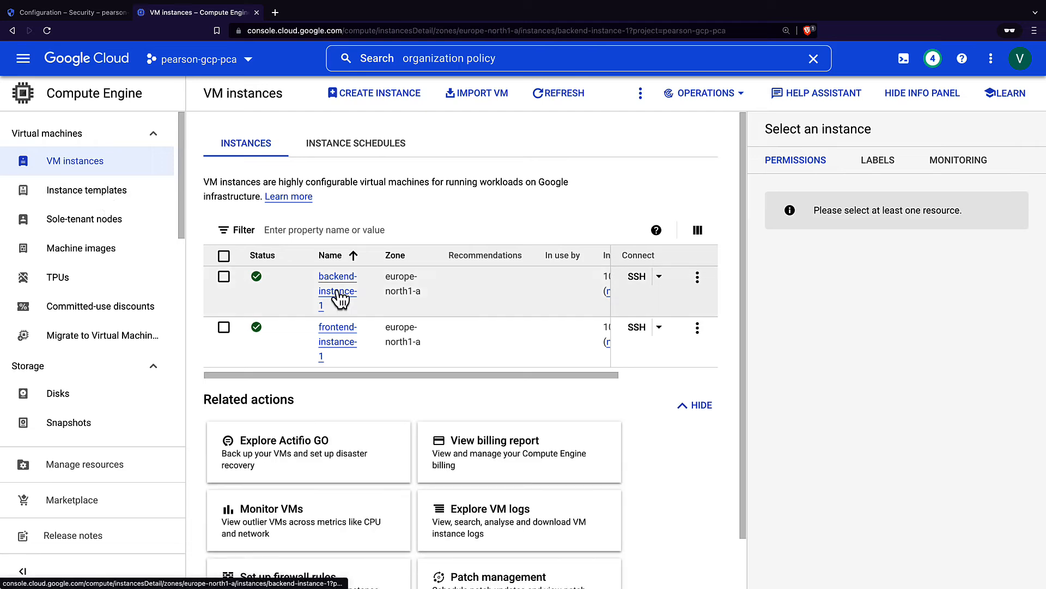
{"action": "left_click", "coordinate": [349, 297]}
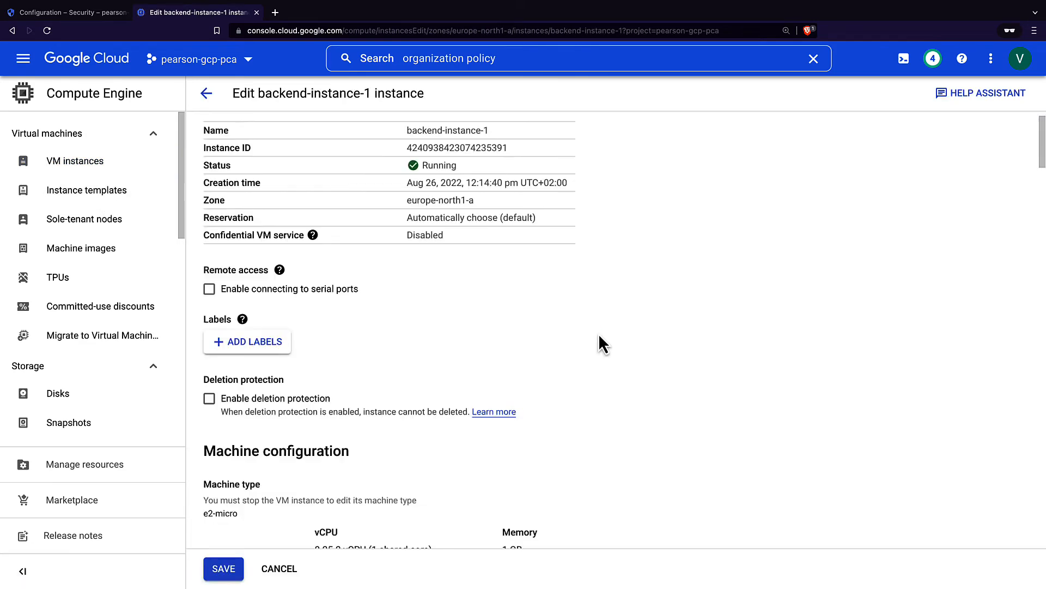
Step: Expand backend-instance-1's demo-vpc network interface and check which external IPv4 address options the policy permits
{"action": "scroll", "coordinate": [597, 332], "scroll_direction": "down", "scroll_amount": 10}
{"action": "scroll", "coordinate": [568, 283], "scroll_direction": "down", "scroll_amount": 4}
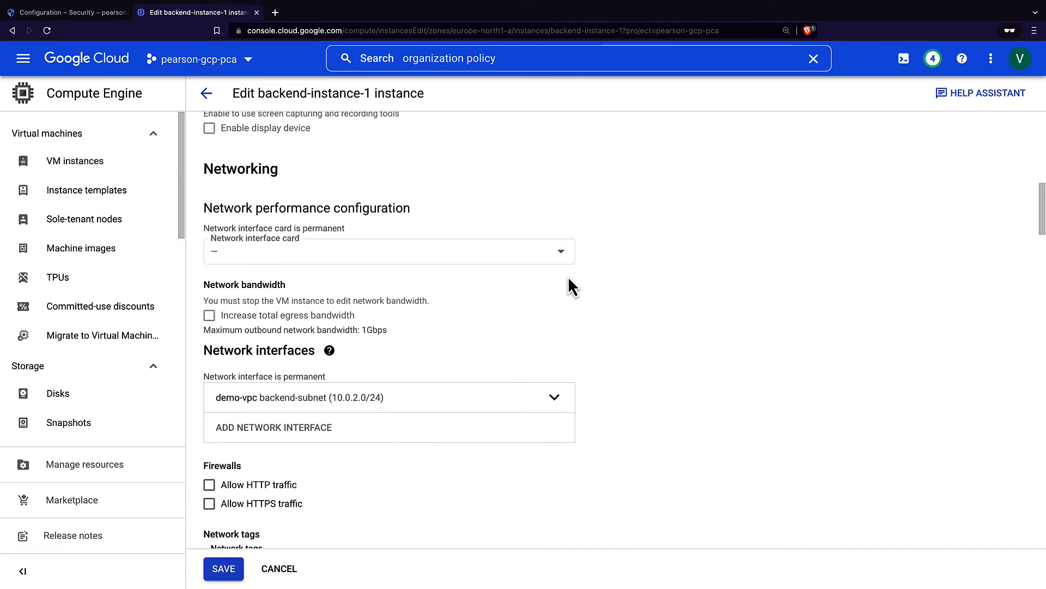
{"action": "left_click", "coordinate": [553, 314]}
{"action": "scroll", "coordinate": [595, 326], "scroll_direction": "down", "scroll_amount": 5}
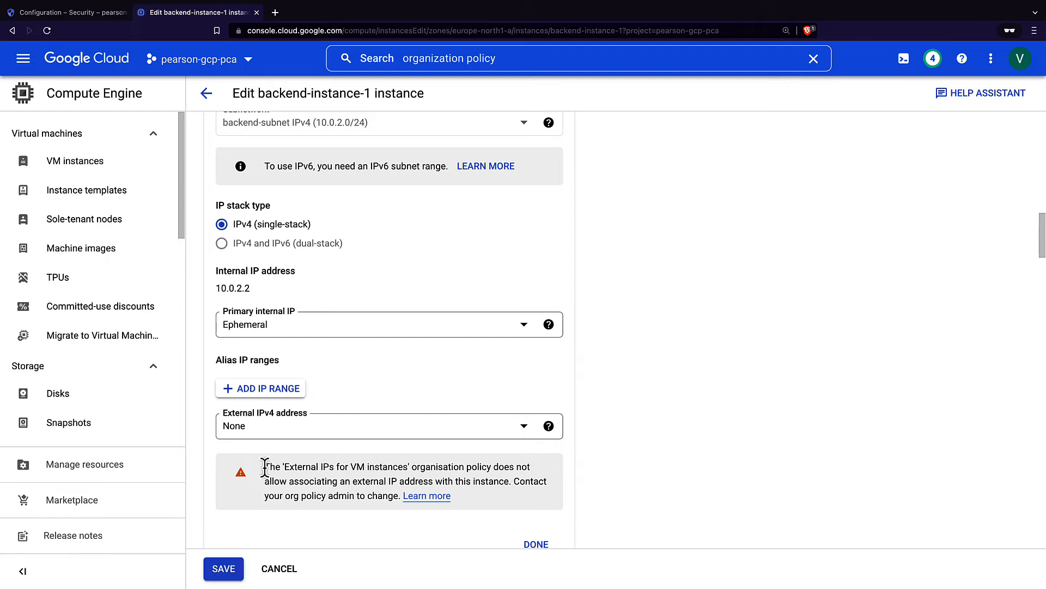
{"action": "left_click", "coordinate": [519, 430]}
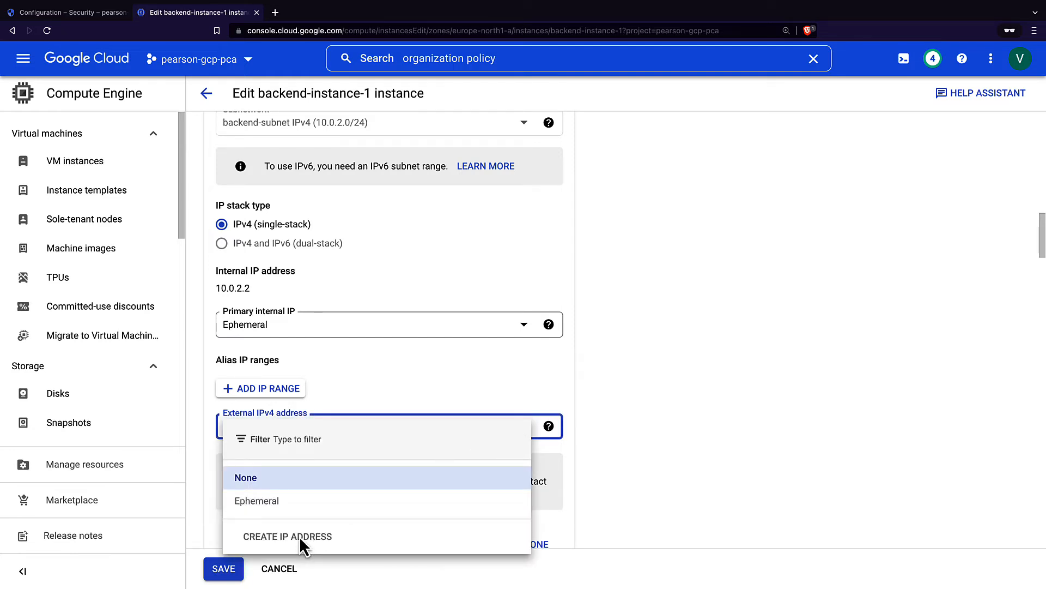
{"action": "left_click", "coordinate": [655, 503]}
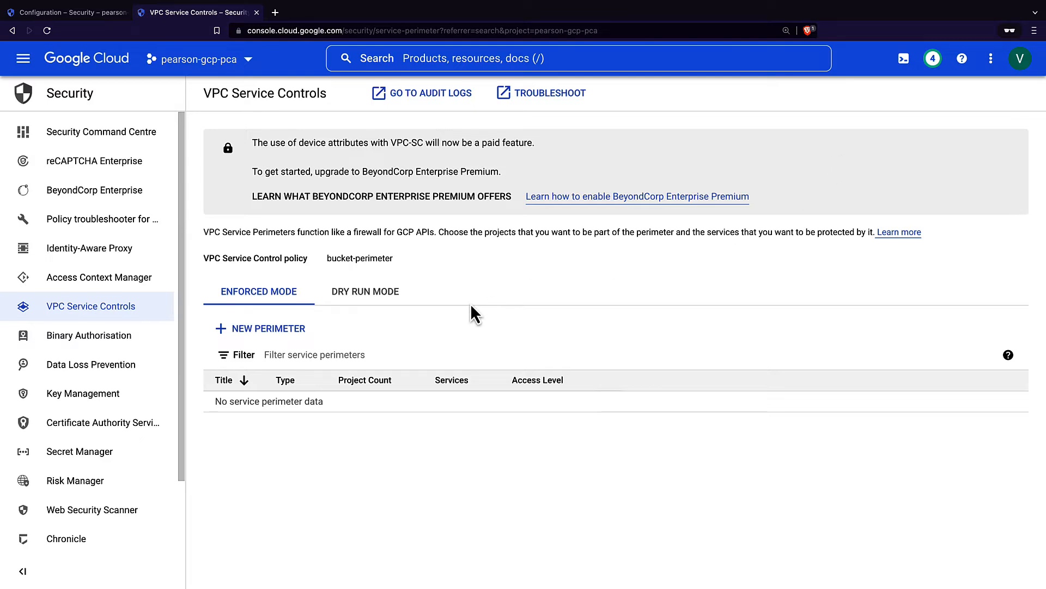
Step: Start a new VPC service perimeter titled protected-data and add the project pearson-gcp-pca to it
{"action": "left_click", "coordinate": [258, 329]}
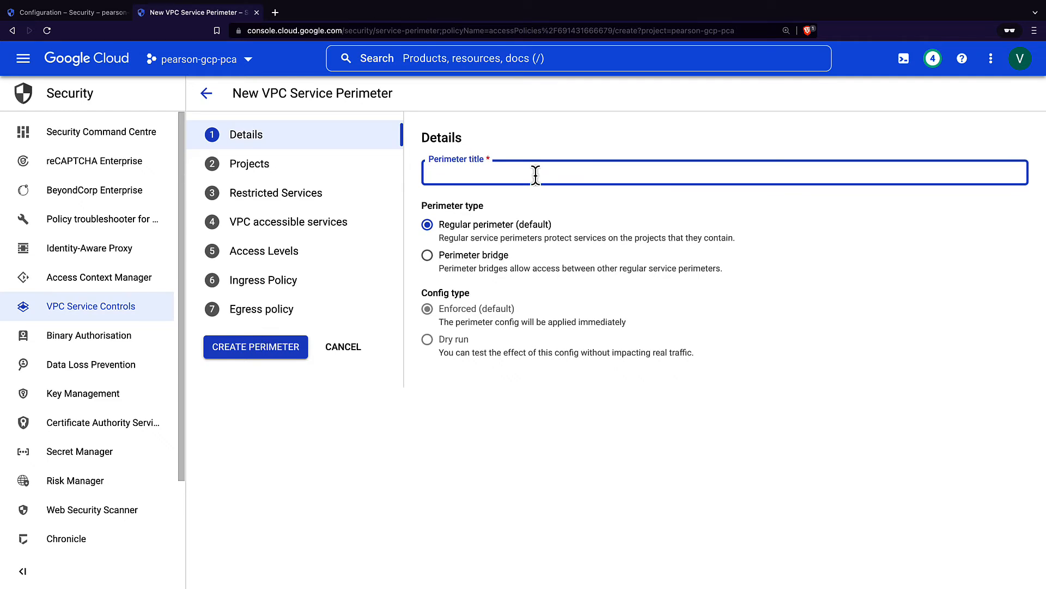
{"action": "type", "text": "protected-data"}
{"action": "left_click", "coordinate": [271, 172]}
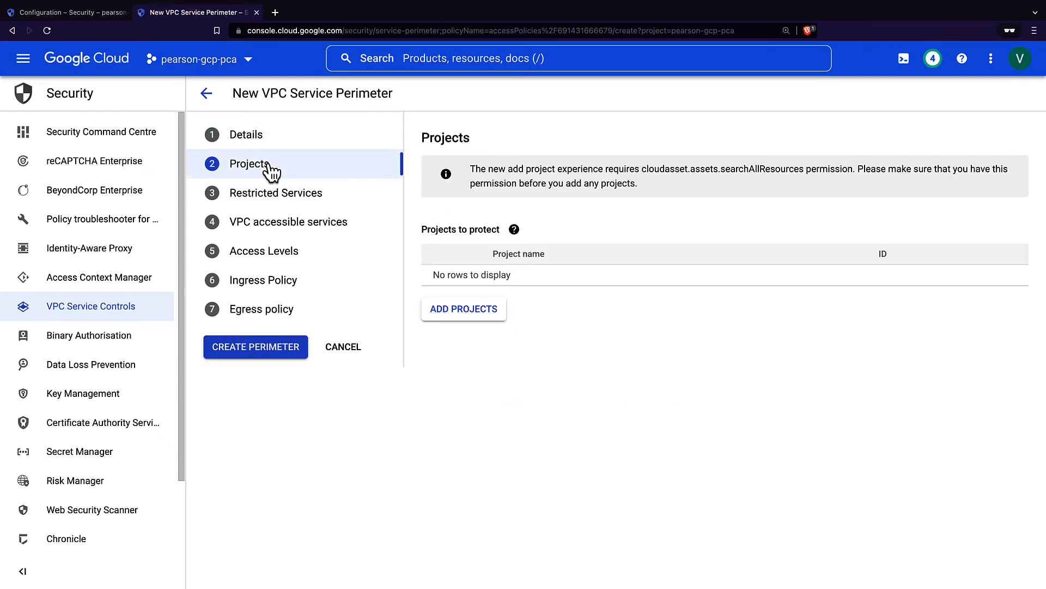
{"action": "left_click", "coordinate": [489, 309]}
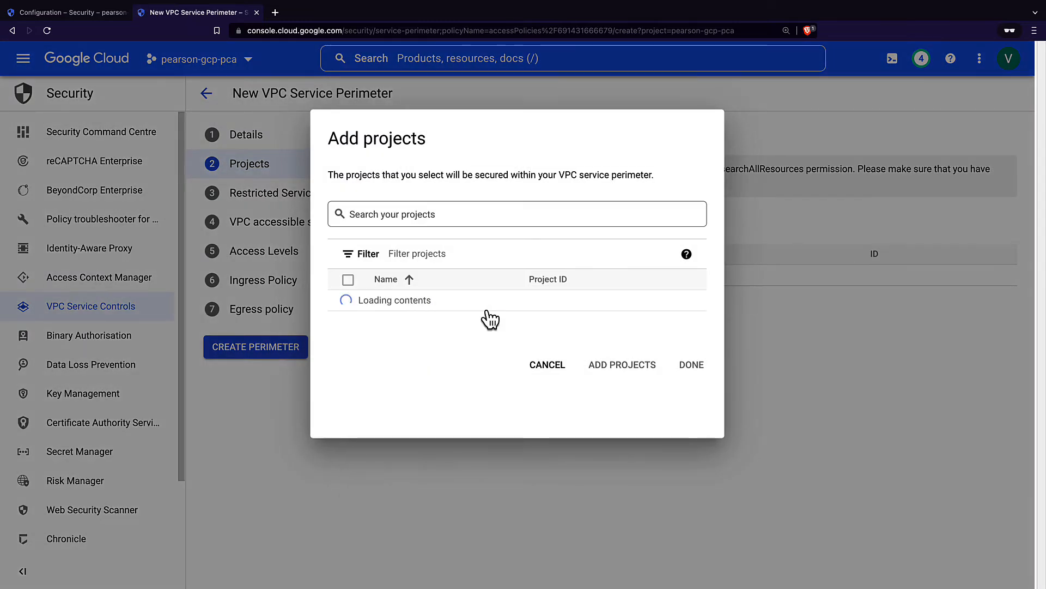
{"action": "left_click", "coordinate": [622, 365]}
{"action": "left_click", "coordinate": [695, 401]}
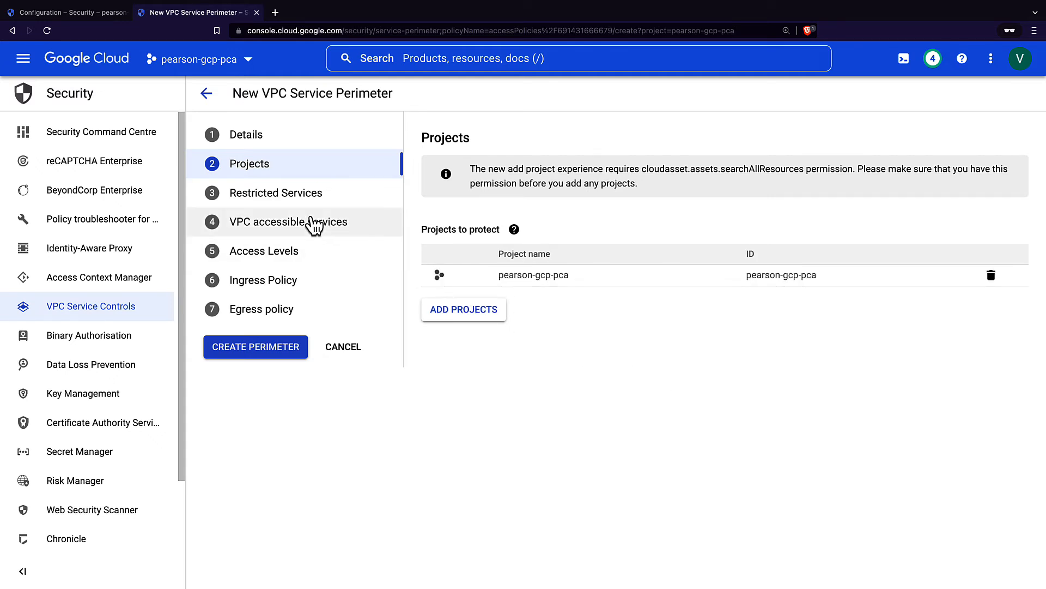
Step: Add the Google Cloud Storage API to the perimeter's restricted services
{"action": "left_click", "coordinate": [284, 197]}
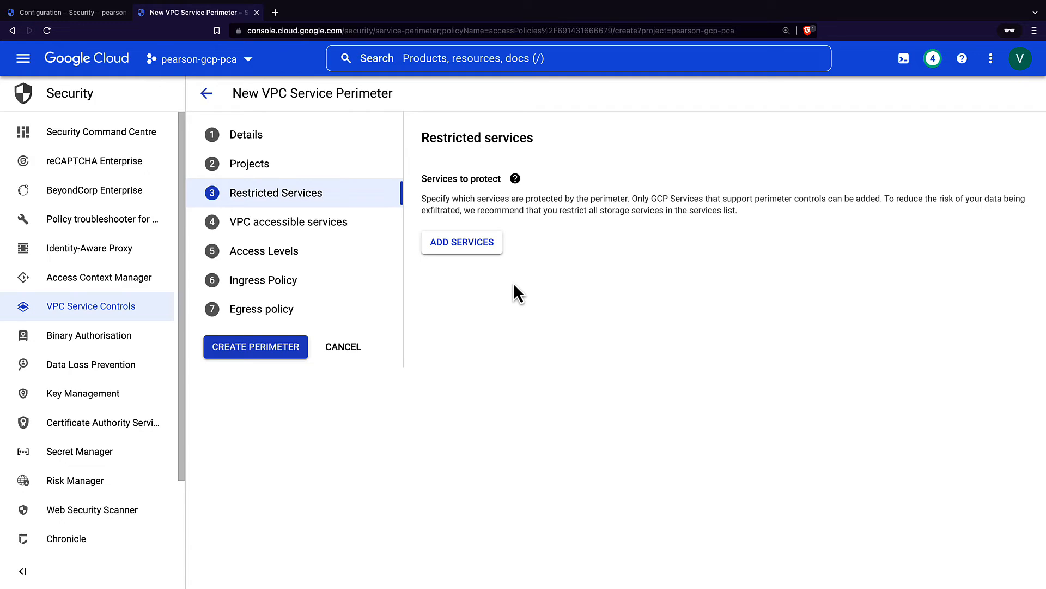
{"action": "left_click", "coordinate": [462, 243]}
{"action": "left_click", "coordinate": [459, 228]}
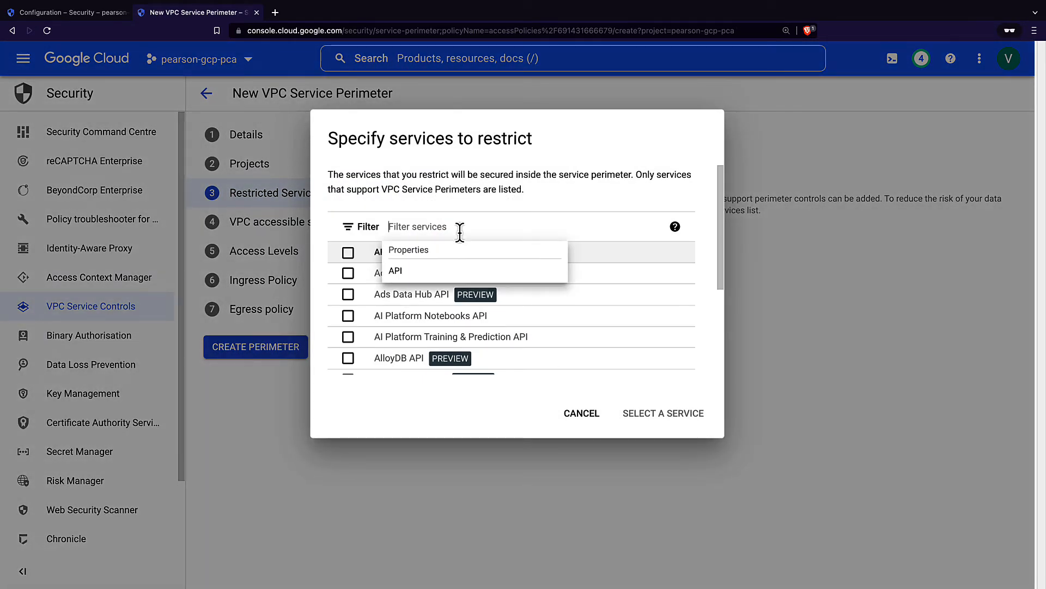
{"action": "type", "text": "cloud storage"}
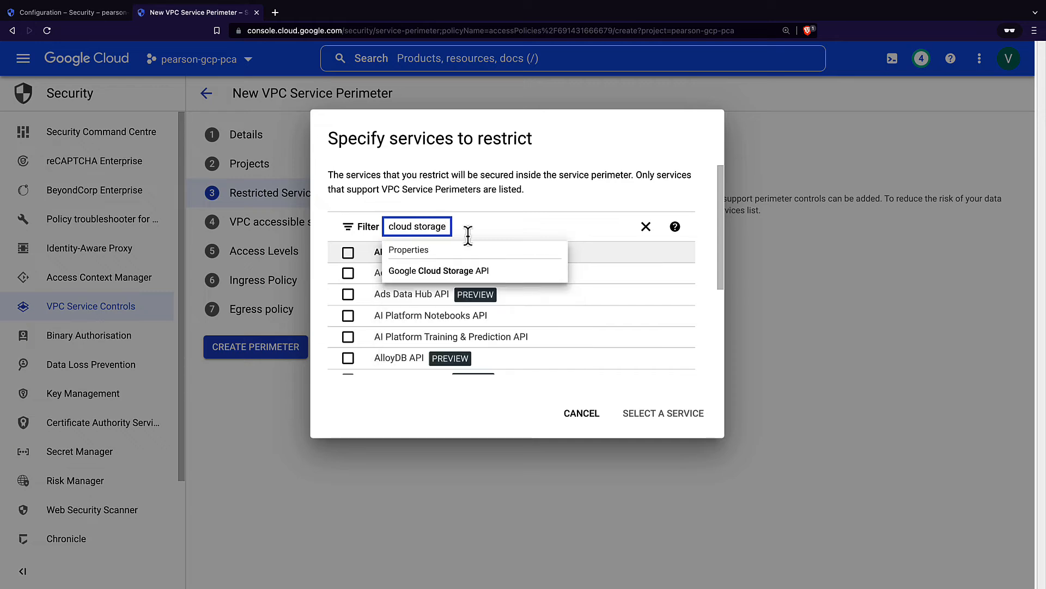
{"action": "left_click", "coordinate": [439, 270]}
{"action": "left_click", "coordinate": [348, 273]}
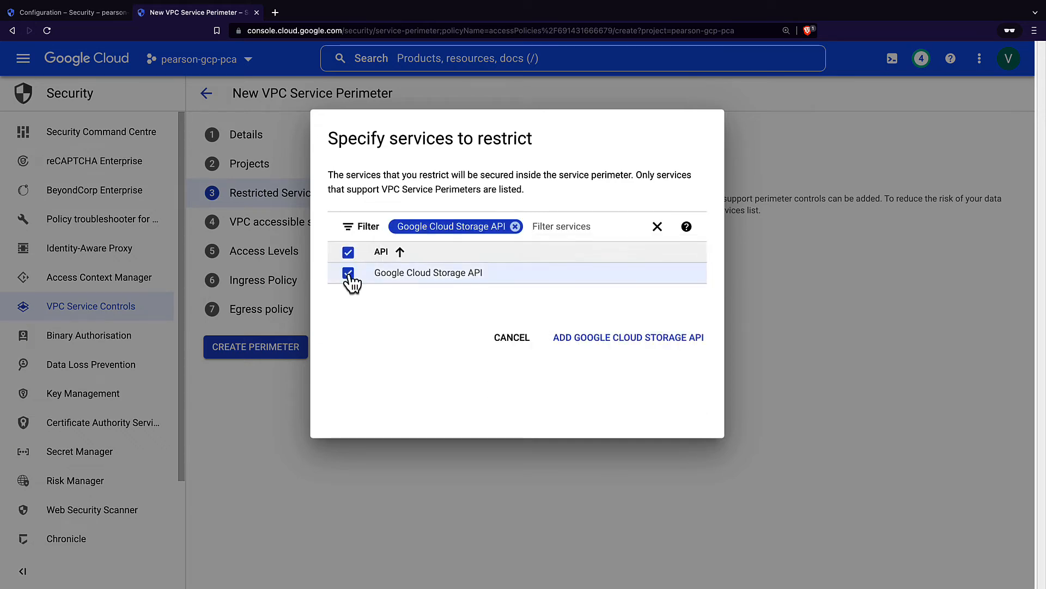
{"action": "left_click", "coordinate": [603, 339]}
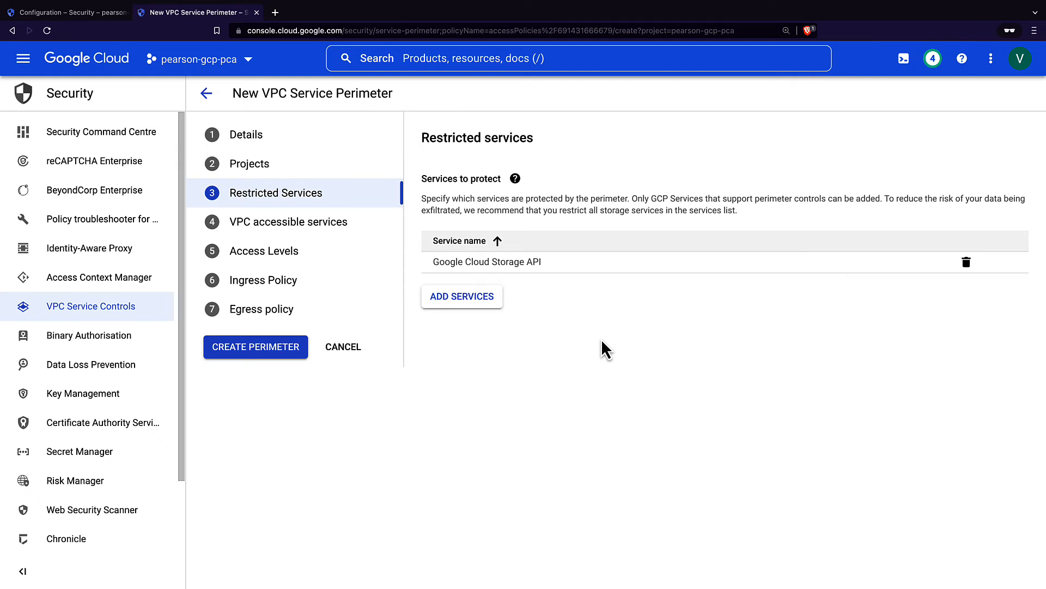
Step: Add an ingress rule with source project pearson-gcp-pca and identity Any service account, keeping the default VPC accessible services and access levels
{"action": "left_click", "coordinate": [331, 229]}
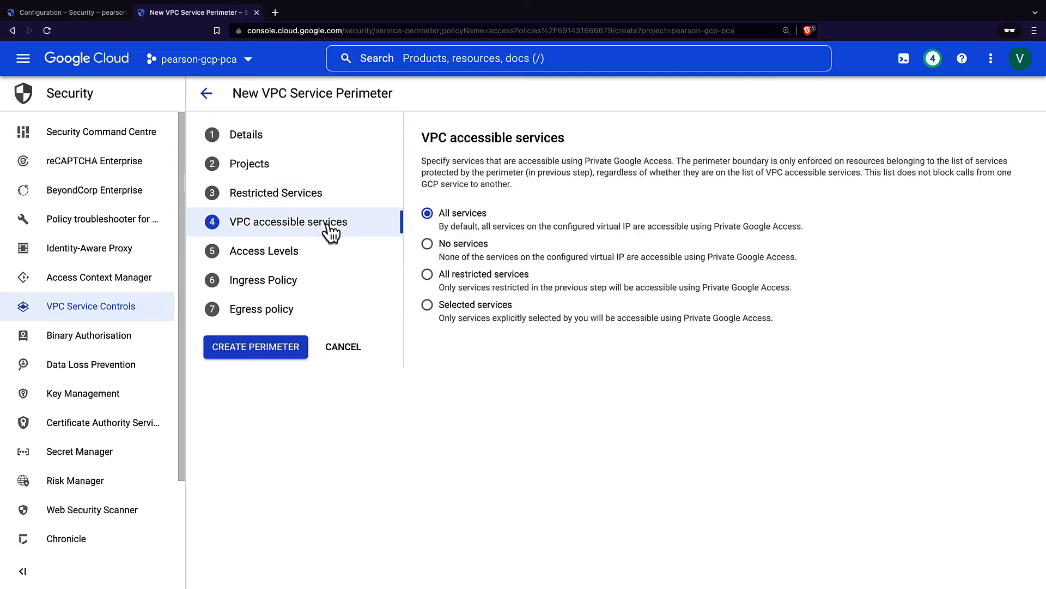
{"action": "left_click", "coordinate": [280, 254]}
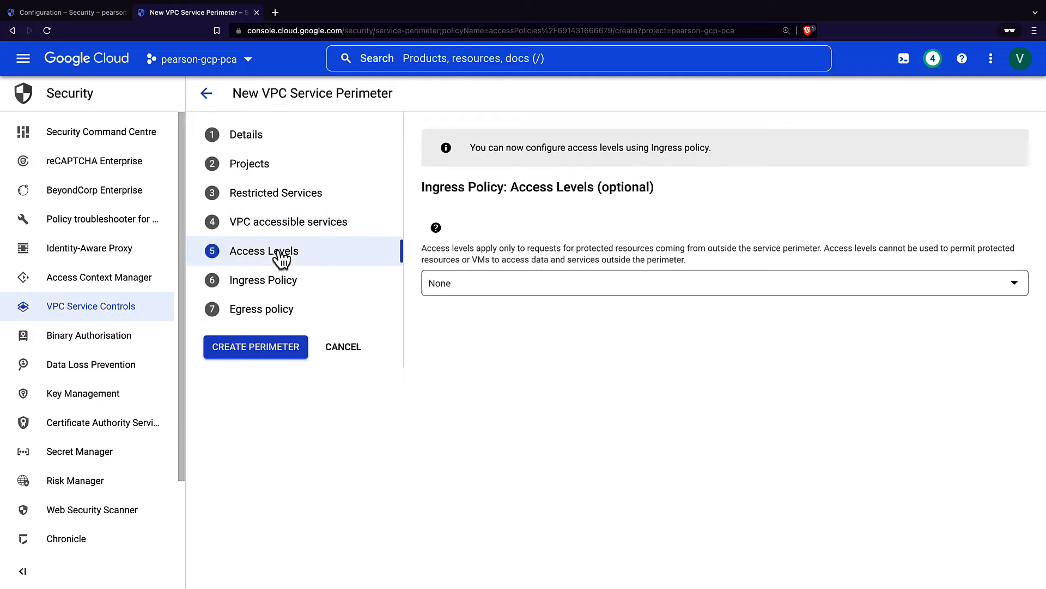
{"action": "left_click", "coordinate": [278, 284]}
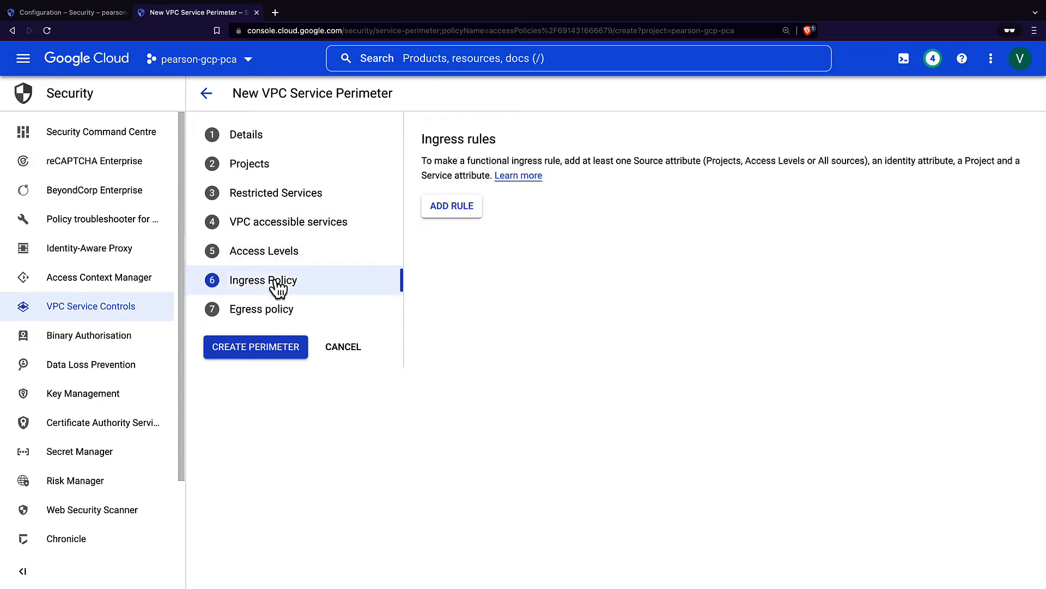
{"action": "left_click", "coordinate": [460, 223]}
{"action": "scroll", "coordinate": [647, 283], "scroll_direction": "down", "scroll_amount": 1}
{"action": "left_click", "coordinate": [647, 283]}
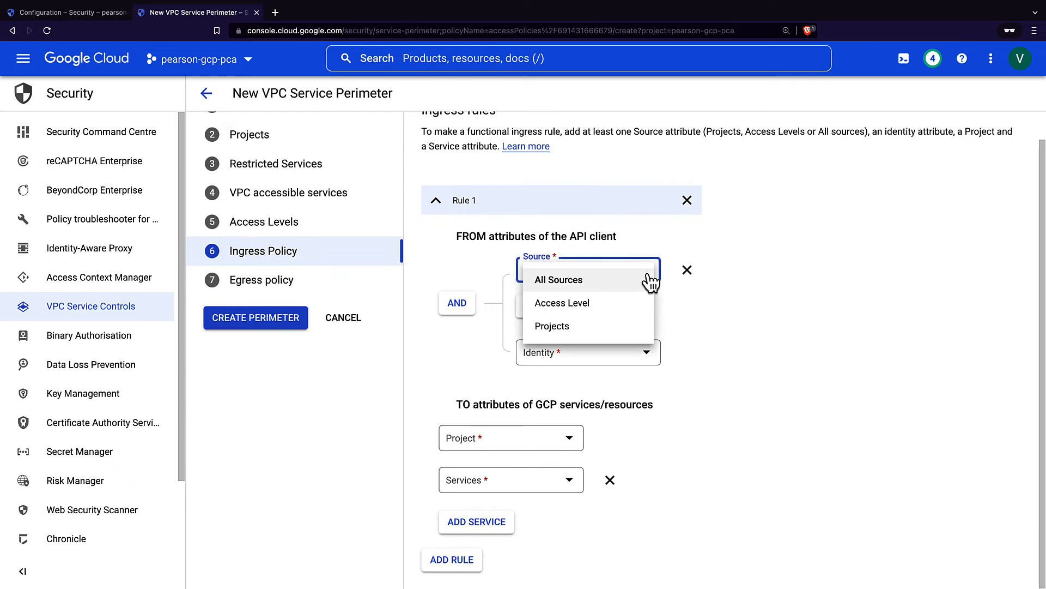
{"action": "left_click", "coordinate": [564, 327]}
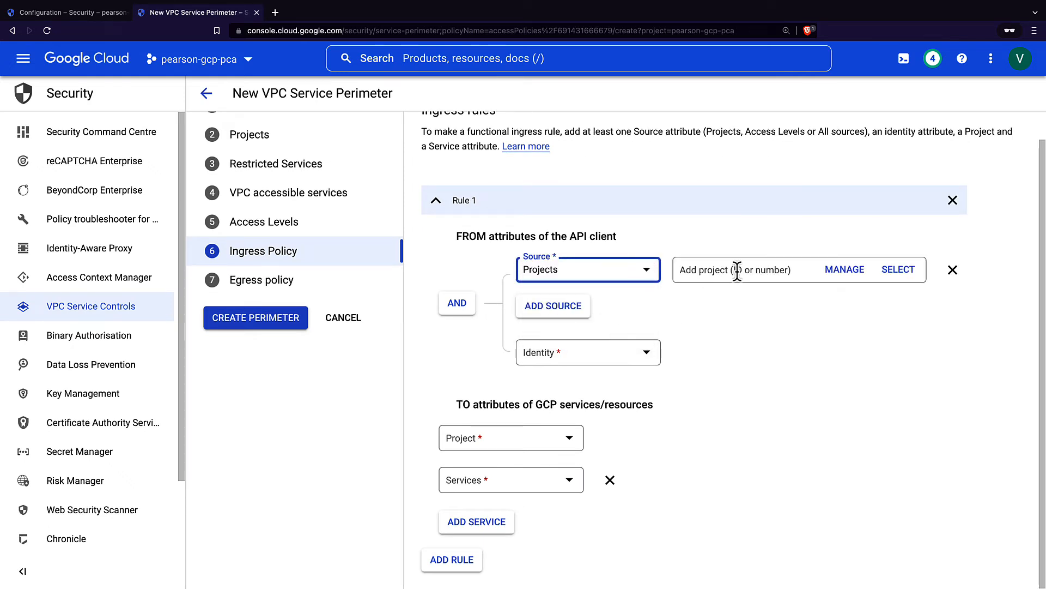
{"action": "left_click", "coordinate": [811, 270]}
{"action": "type", "text": "pearson-gcp-pca"}
{"action": "left_click", "coordinate": [865, 359]}
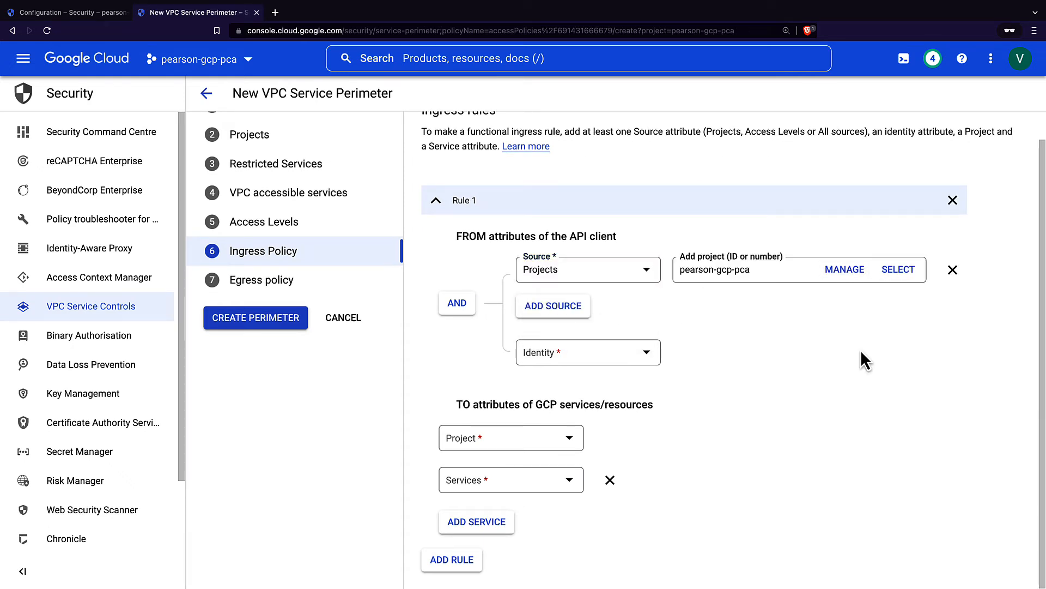
{"action": "left_click", "coordinate": [600, 352]}
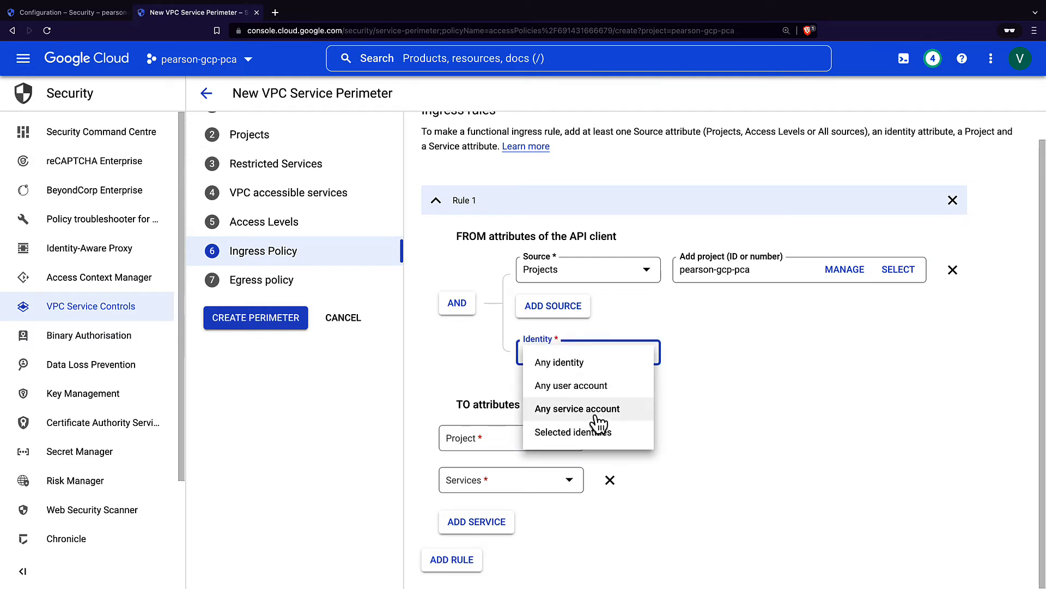
{"action": "left_click", "coordinate": [599, 412]}
Step: Apply the ingress rule to all methods of the Cloud Storage API in project pearson-gcp-pca, and create the perimeter without egress rules
{"action": "left_click", "coordinate": [511, 437]}
{"action": "left_click", "coordinate": [507, 474]}
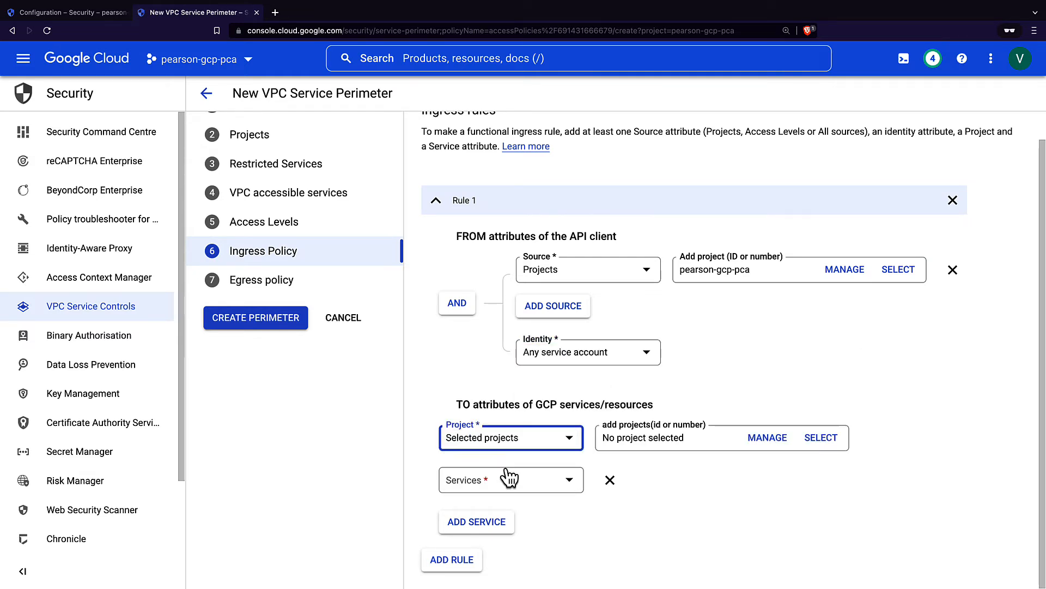
{"action": "left_click", "coordinate": [564, 490]}
{"action": "left_click", "coordinate": [519, 518]}
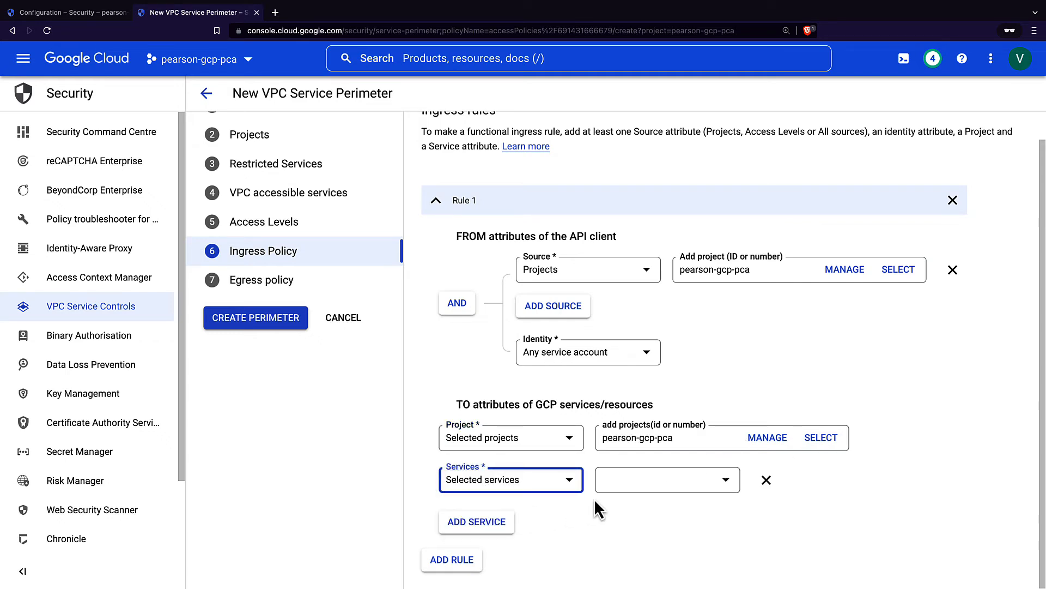
{"action": "left_click", "coordinate": [654, 479]}
{"action": "left_click", "coordinate": [657, 472]}
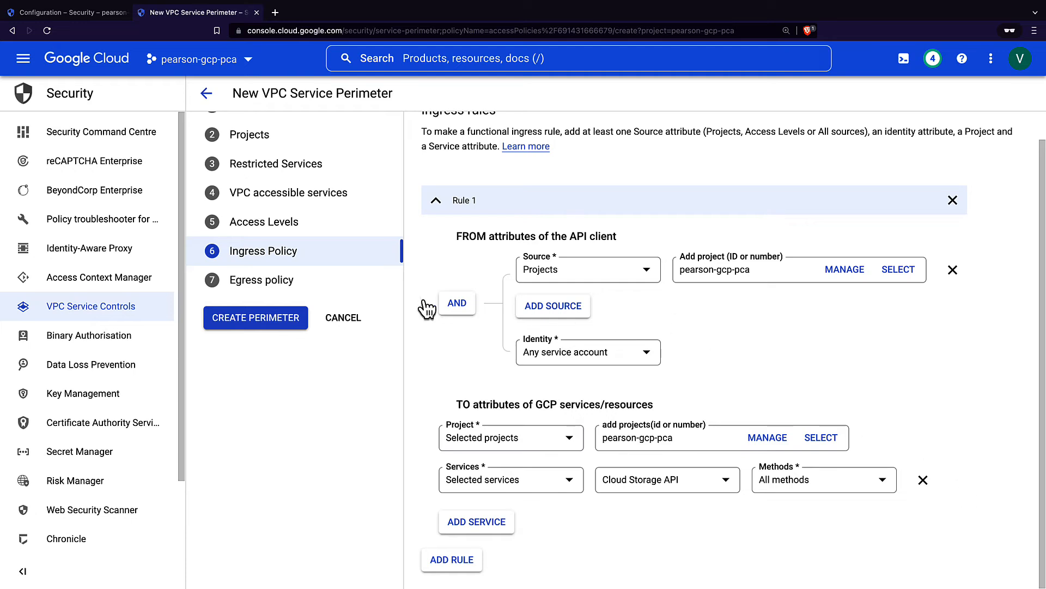
{"action": "left_click", "coordinate": [283, 289]}
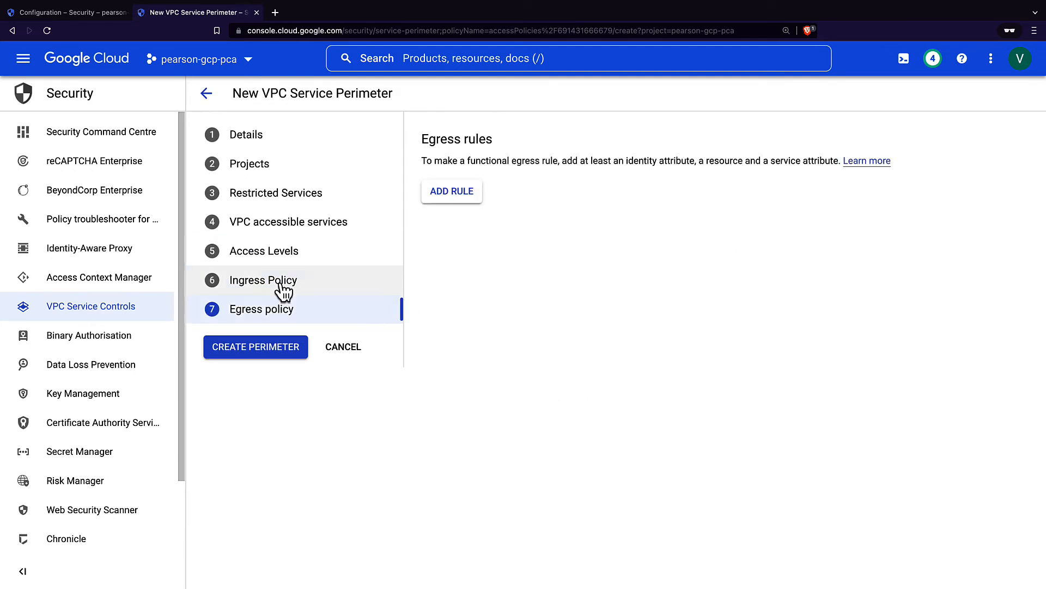
{"action": "left_click", "coordinate": [270, 352]}
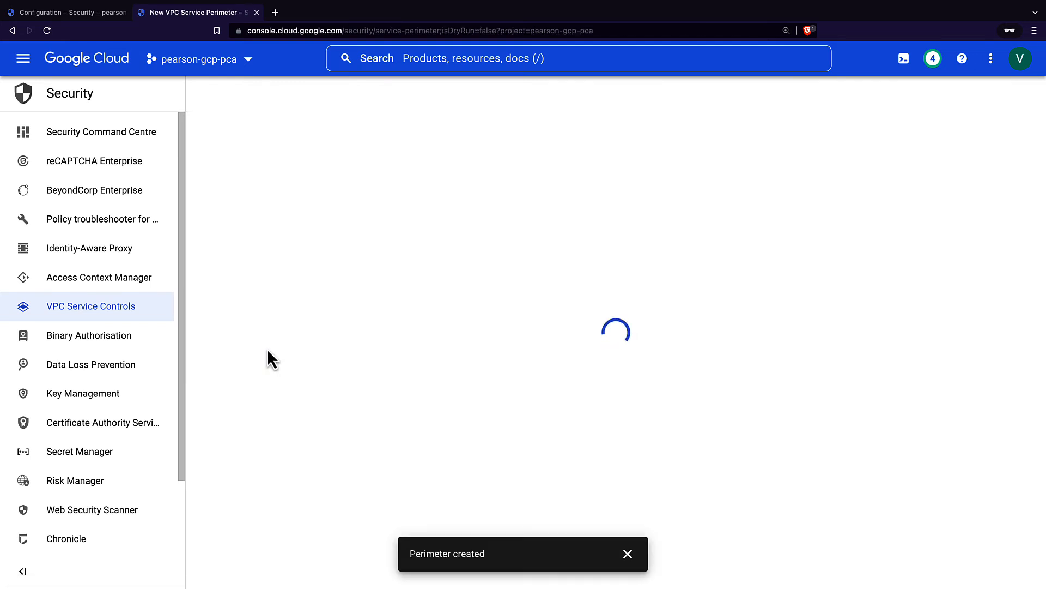
Step: In Cloud Shell, create empty.txt and try to copy it to gs://pearson-gcp-pca-demo-bucket with gsutil
{"action": "type", "text": "touch em"}
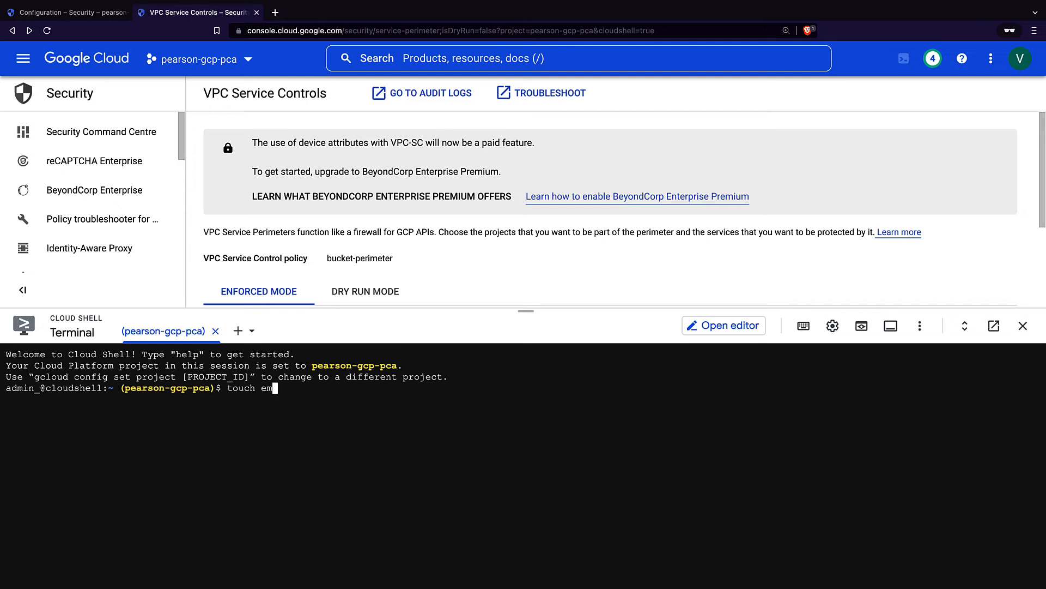
{"action": "type", "text": "pty.txt"}
{"action": "key", "text": "Return"}
{"action": "type", "text": "gsutil cp empty.txt gs://pearson-gcp-pca-demo-bucket"}
{"action": "key", "text": "Return"}
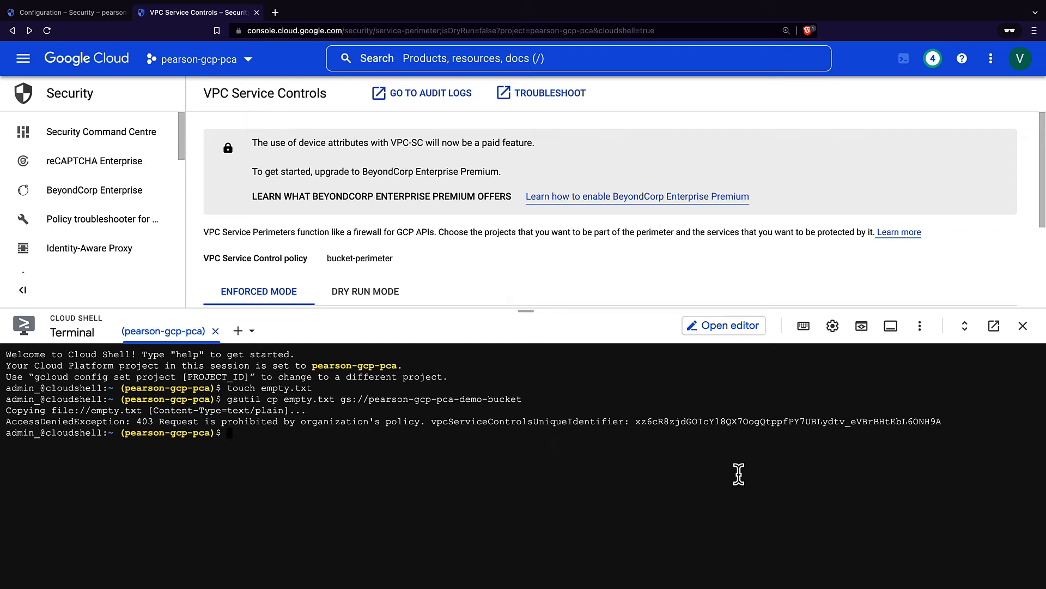
Step: Shrink the terminal and open the ingress policy of the protected-data perimeter for editing
{"action": "left_click_drag", "start_coordinate": [533, 312], "coordinate": [538, 438]}
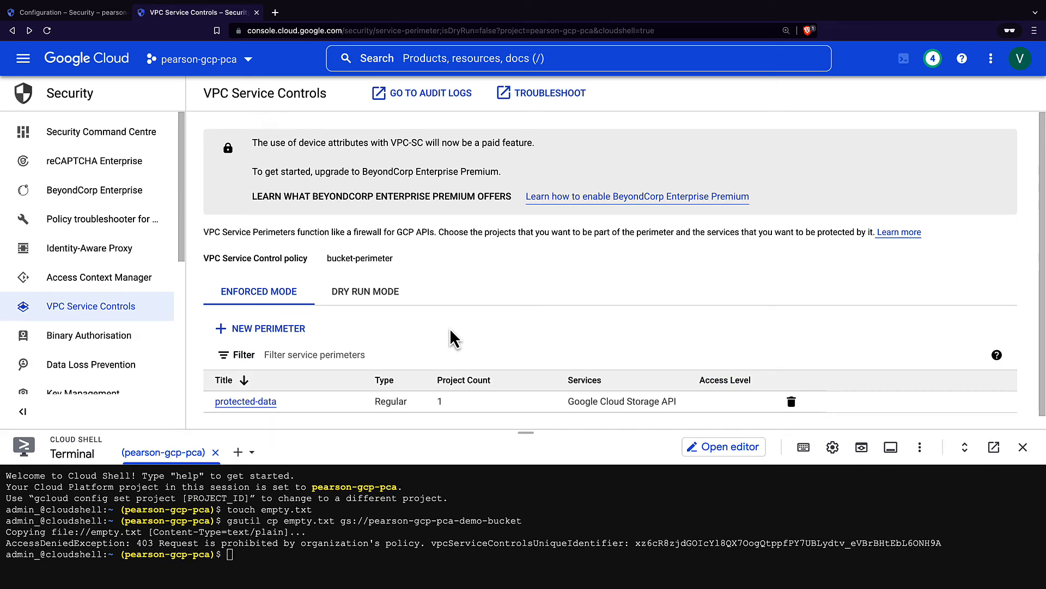
{"action": "left_click", "coordinate": [270, 401]}
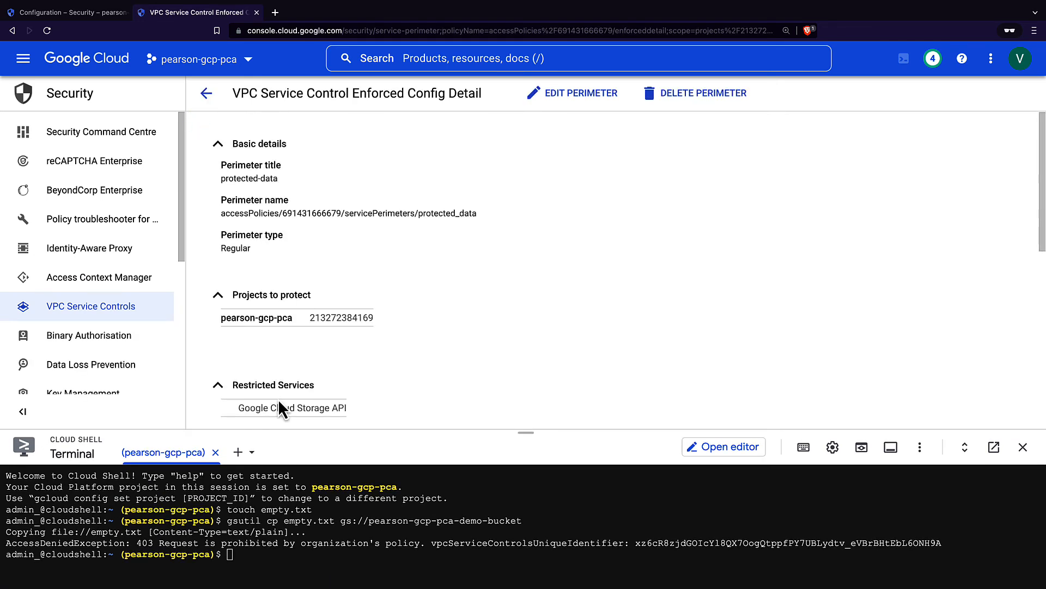
{"action": "left_click", "coordinate": [590, 96]}
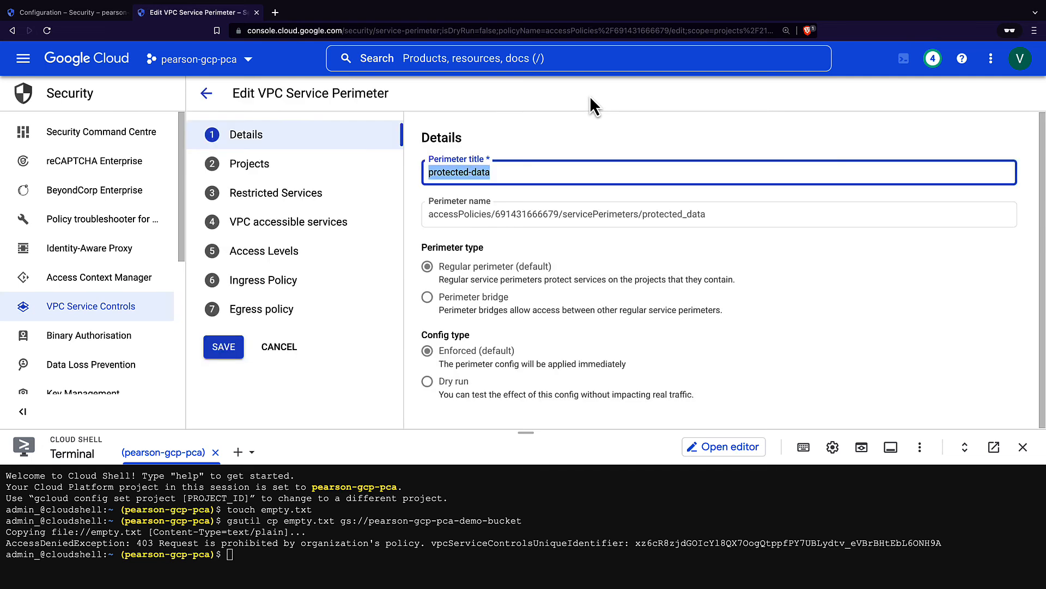
{"action": "left_click", "coordinate": [270, 281]}
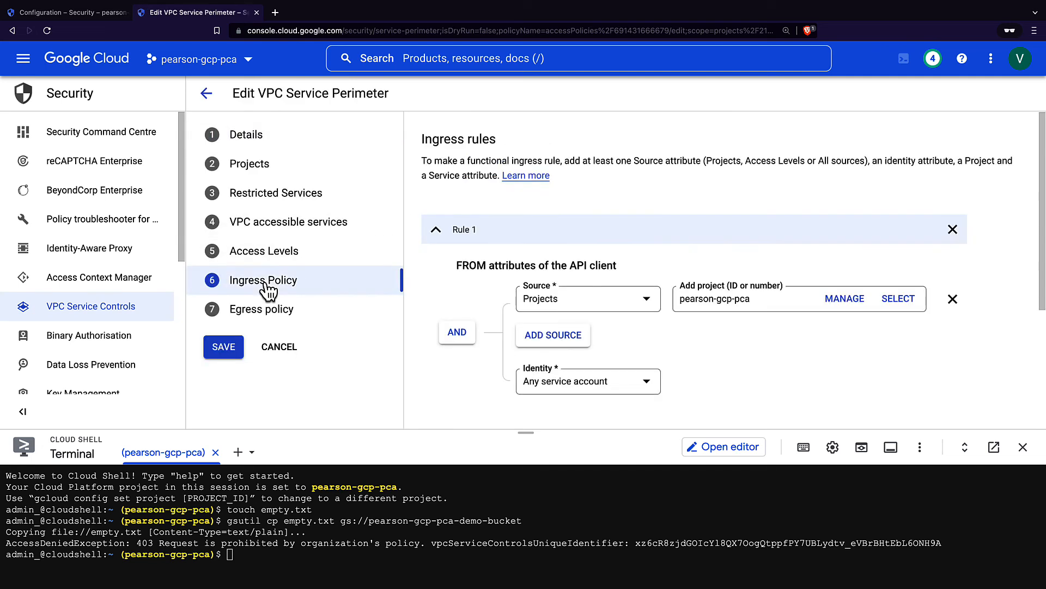
{"action": "scroll", "coordinate": [782, 358], "scroll_direction": "down", "scroll_amount": 3}
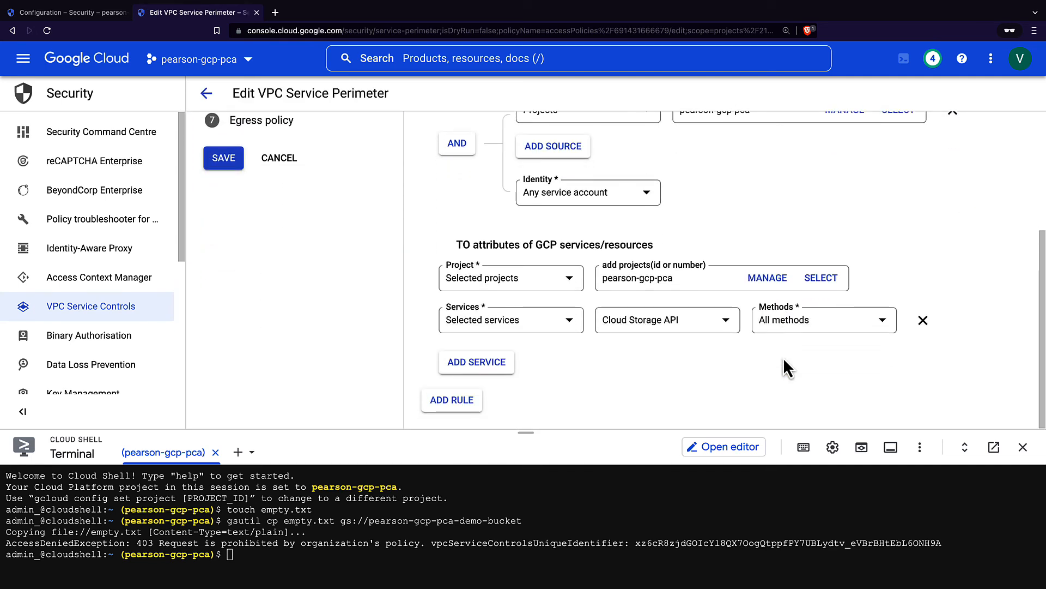
Step: Add a second ingress rule with the project pearson-gcp-pca as its source
{"action": "left_click", "coordinate": [452, 400]}
{"action": "scroll", "coordinate": [677, 368], "scroll_direction": "down", "scroll_amount": 3}
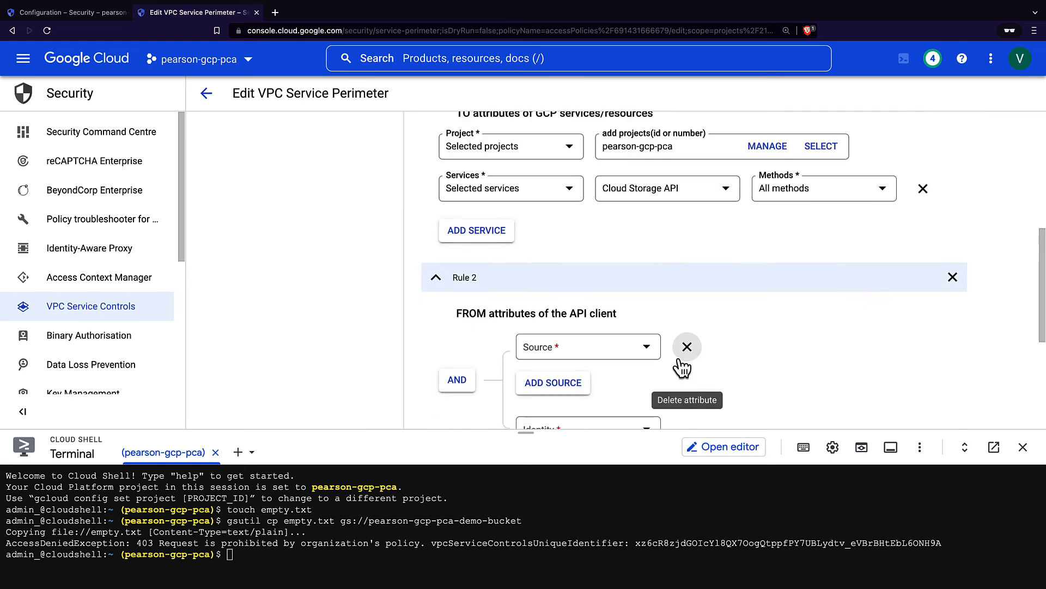
{"action": "scroll", "coordinate": [730, 353], "scroll_direction": "down", "scroll_amount": 1}
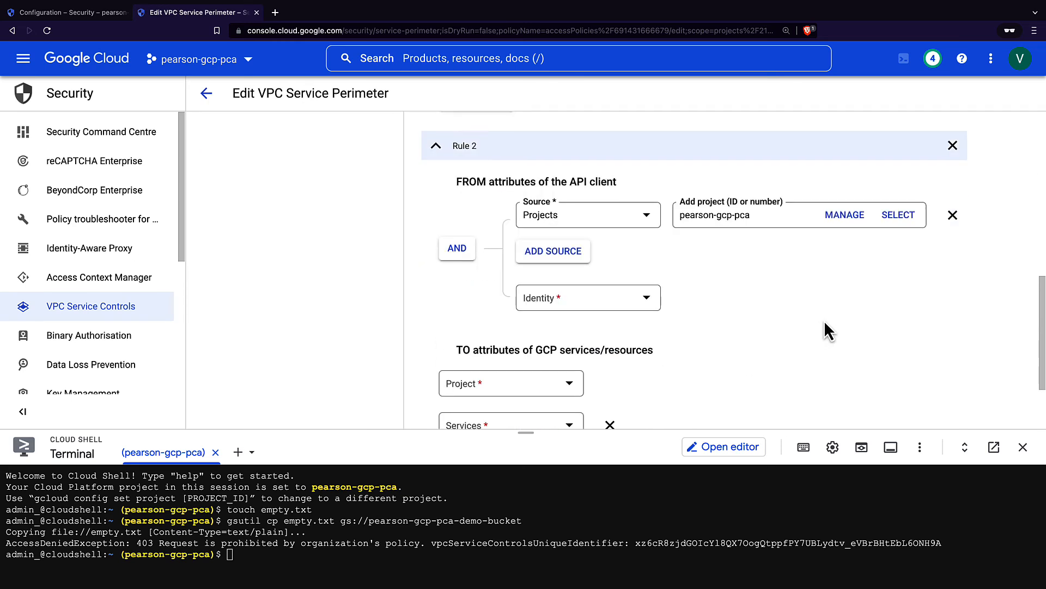
{"action": "scroll", "coordinate": [824, 320], "scroll_direction": "down", "scroll_amount": 1}
Step: Limit the second ingress rule to selected identities, add the administrator's user account, and save the perimeter changes
{"action": "left_click", "coordinate": [646, 267]}
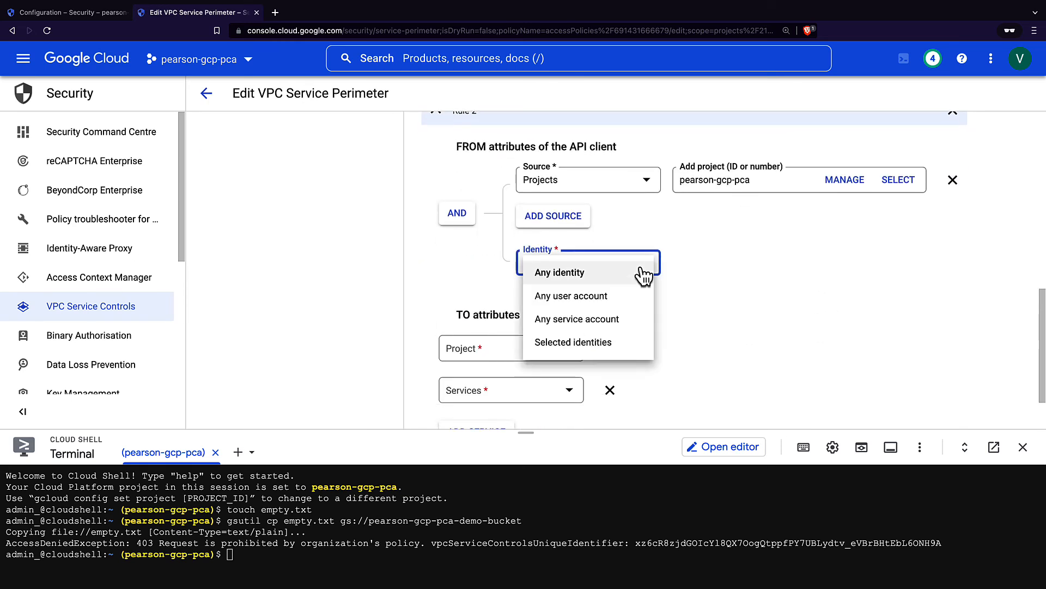
{"action": "left_click", "coordinate": [622, 342]}
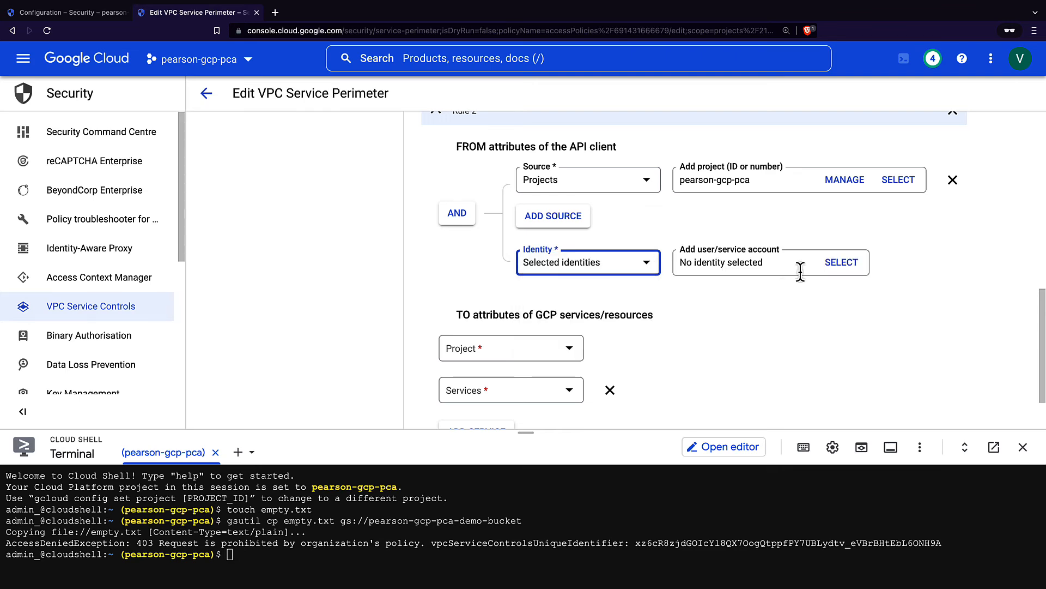
{"action": "left_click", "coordinate": [842, 263]}
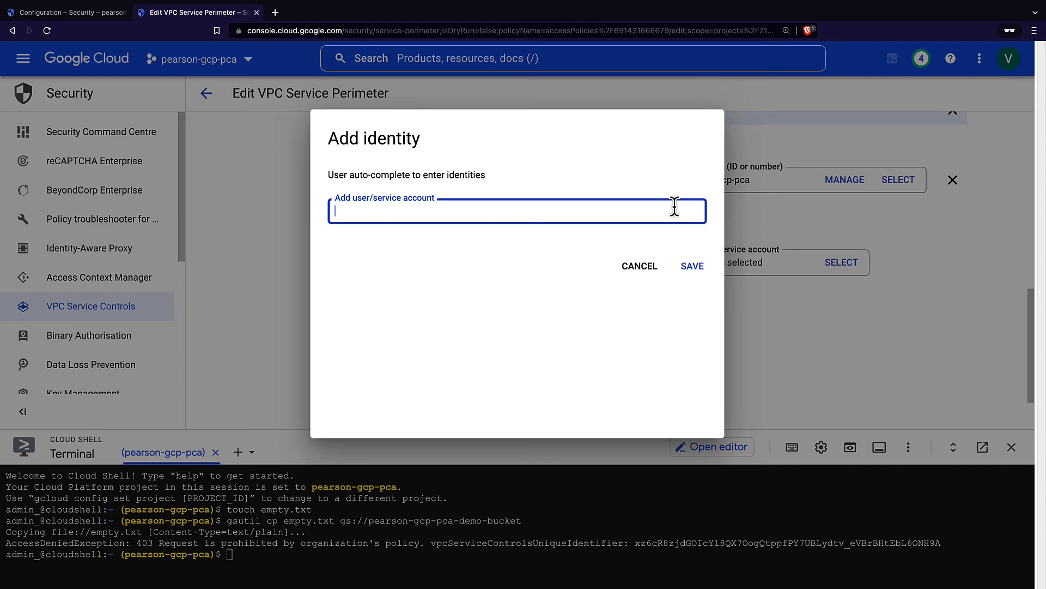
{"action": "type", "text": "adm"}
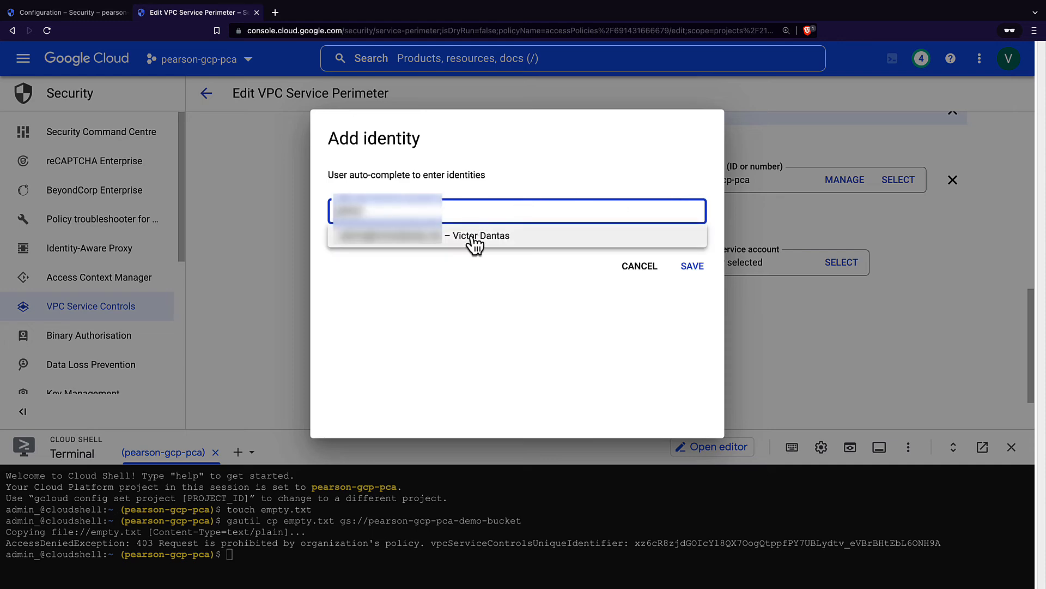
{"action": "left_click", "coordinate": [471, 235]}
{"action": "left_click", "coordinate": [692, 266]}
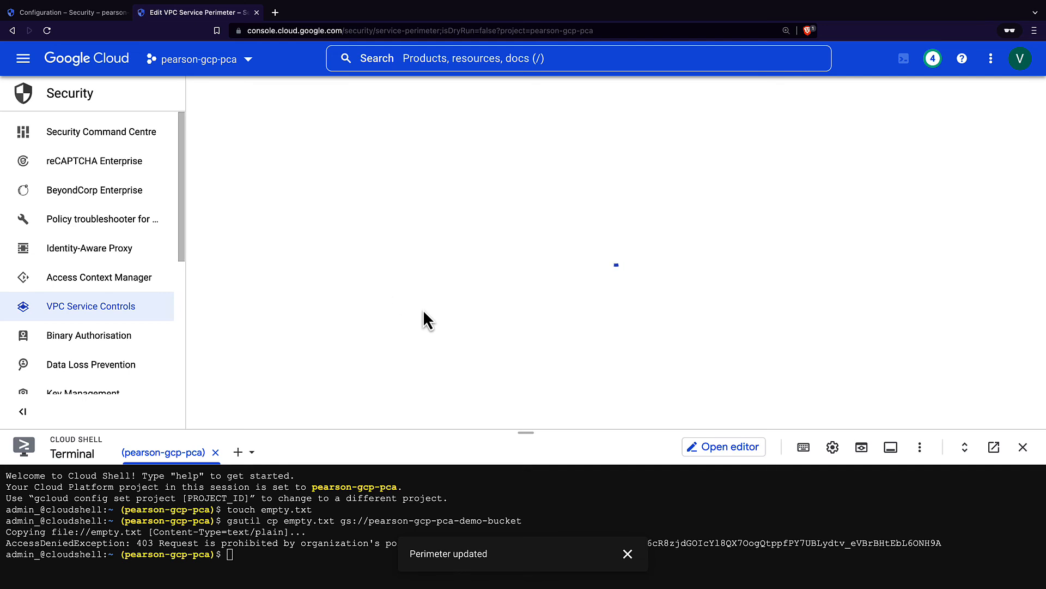
Step: Clear the terminal and retry copying empty.txt from Cloud Shell to gs://pearson-gcp-pca-demo-bucket
{"action": "left_click", "coordinate": [514, 400]}
{"action": "key", "text": "ctrl+l"}
{"action": "key", "text": "Up"}
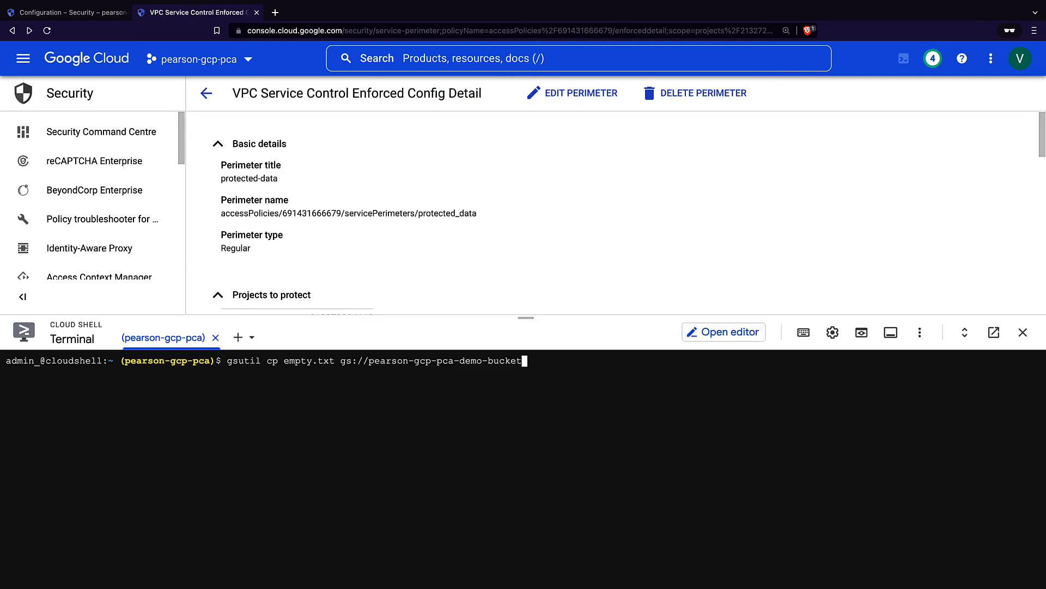
{"action": "key", "text": "Return"}
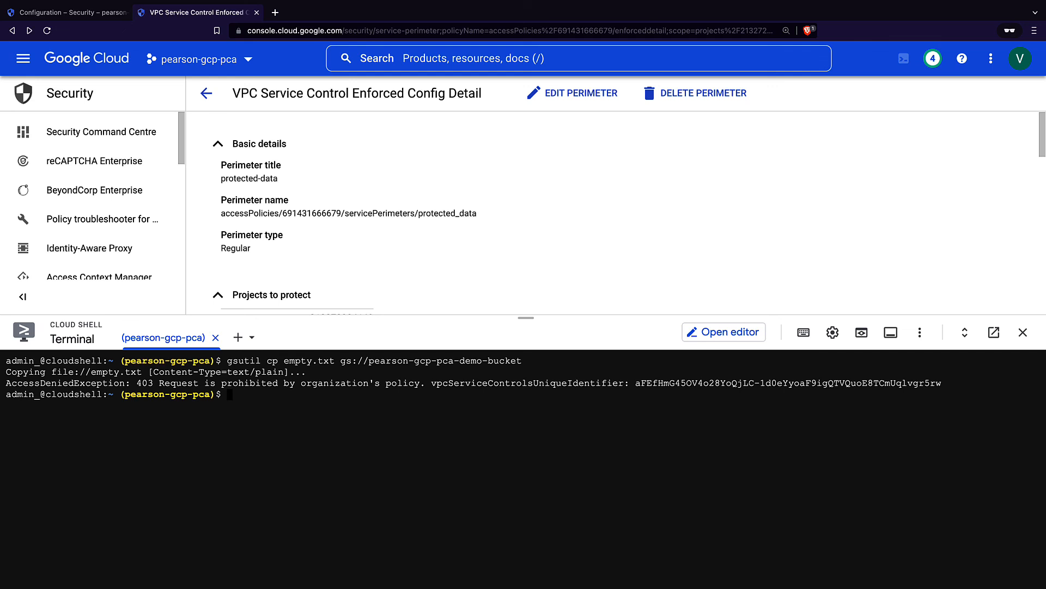
Step: Connect to backend-instance-1 with gcloud compute ssh, declining the suggested zone europe-west4-a
{"action": "type", "text": "gcloud compute ssh backend-instance-1"}
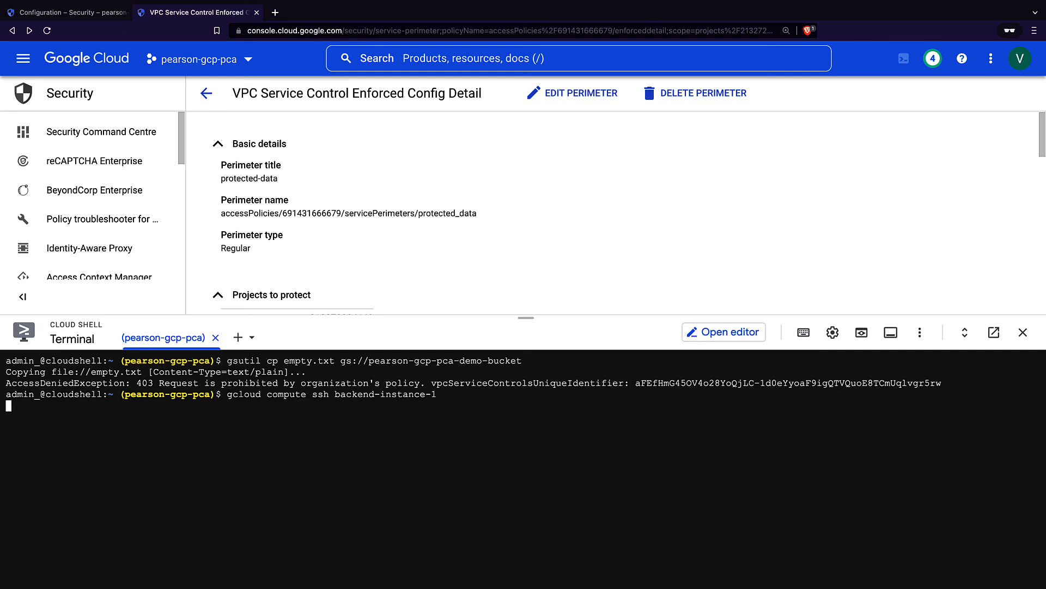
{"action": "key", "text": "Return"}
{"action": "type", "text": "n"}
{"action": "key", "text": "Return"}
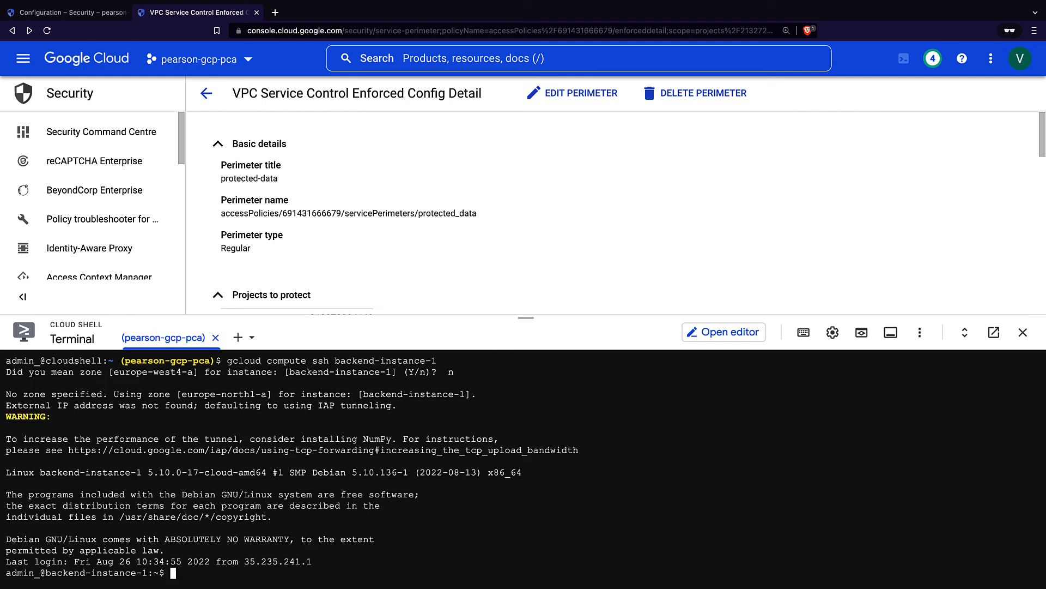
Step: On backend-instance-1, create empty.txt and copy it to gs://pearson-gcp-pca-demo-bucket with gsutil
{"action": "type", "text": "touch empty.txt"}
{"action": "key", "text": "Return"}
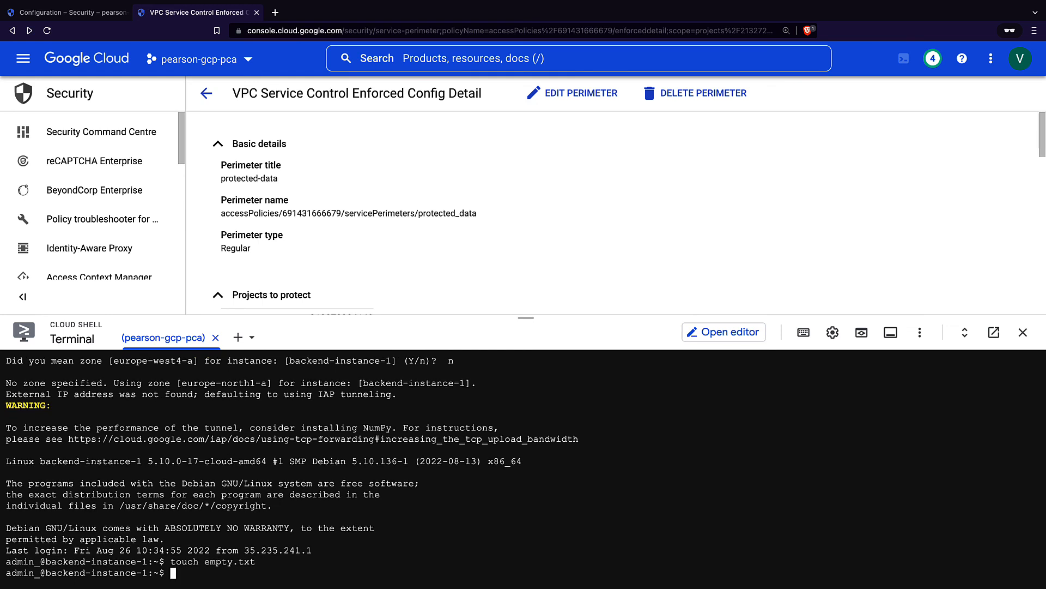
{"action": "type", "text": "gsutil cp empty.txt gs://pearson-gcp-pca-demo-bucket"}
{"action": "key", "text": "Return"}
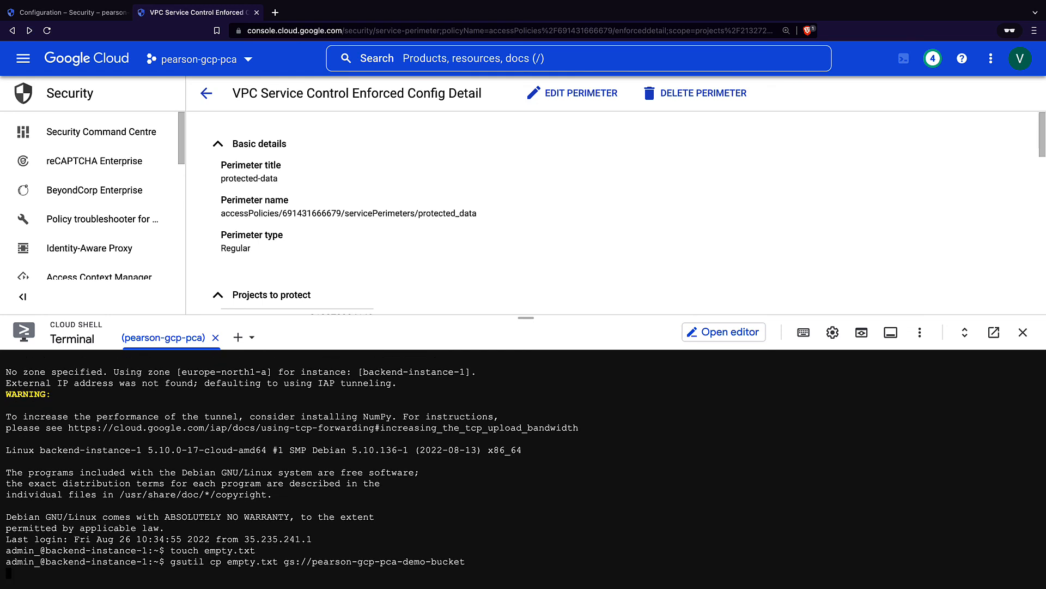